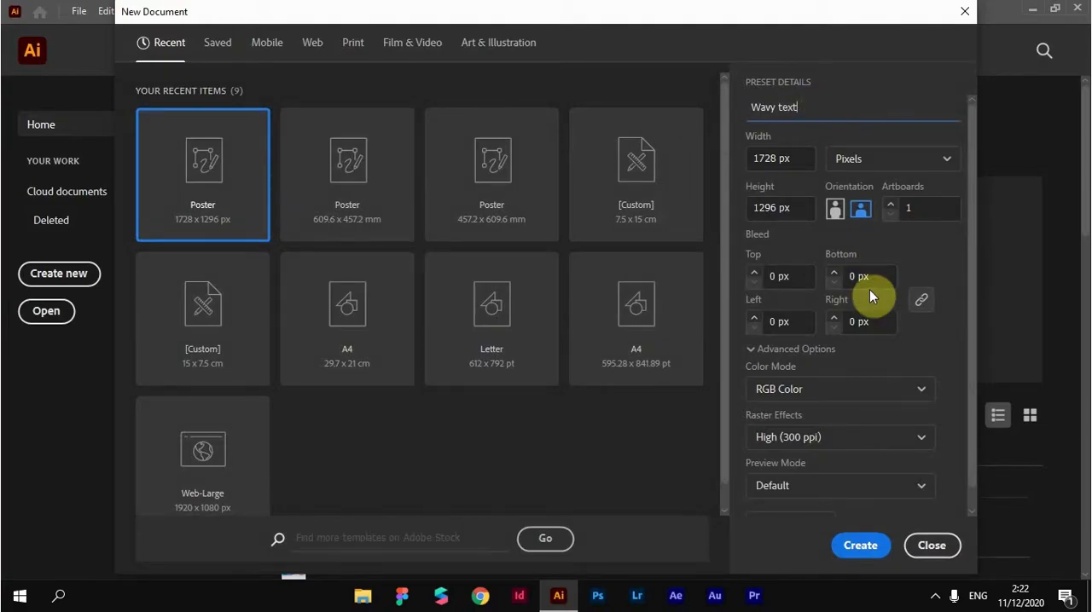
Create the Wavy text document at 1728 x 1296 px in RGB and make sure Smart Guides are enabled
{"action": "left_click", "coordinate": [854, 556]}
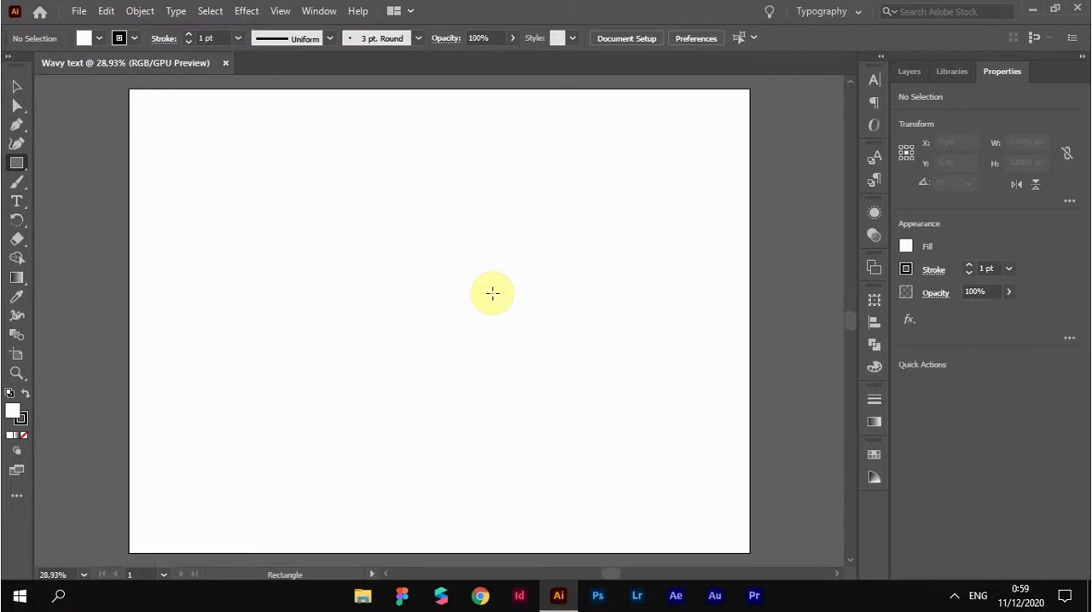
{"action": "left_click", "coordinate": [281, 12]}
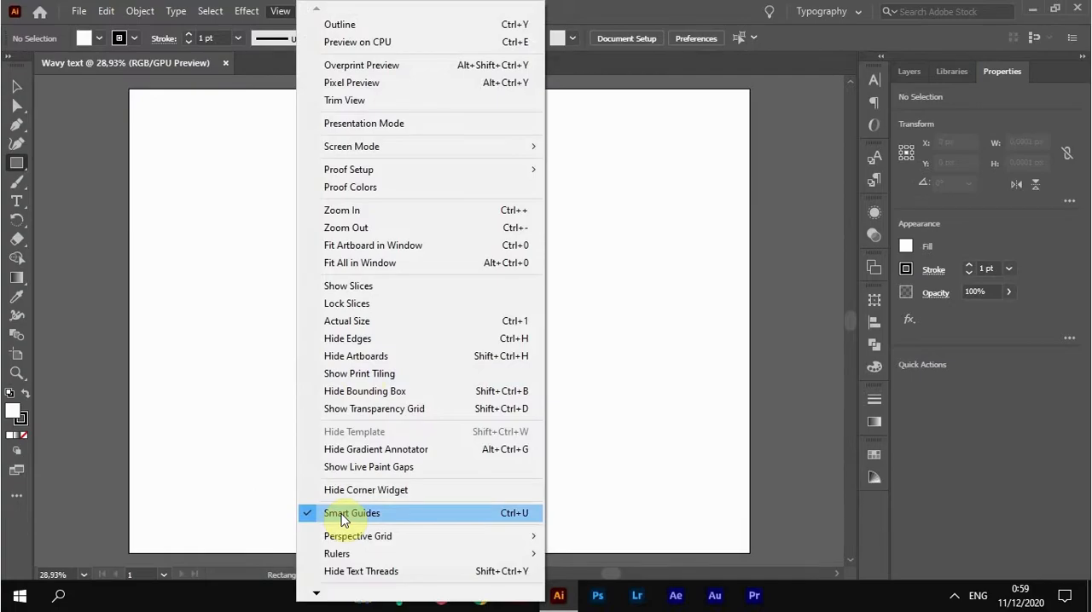
{"action": "left_click", "coordinate": [390, 516]}
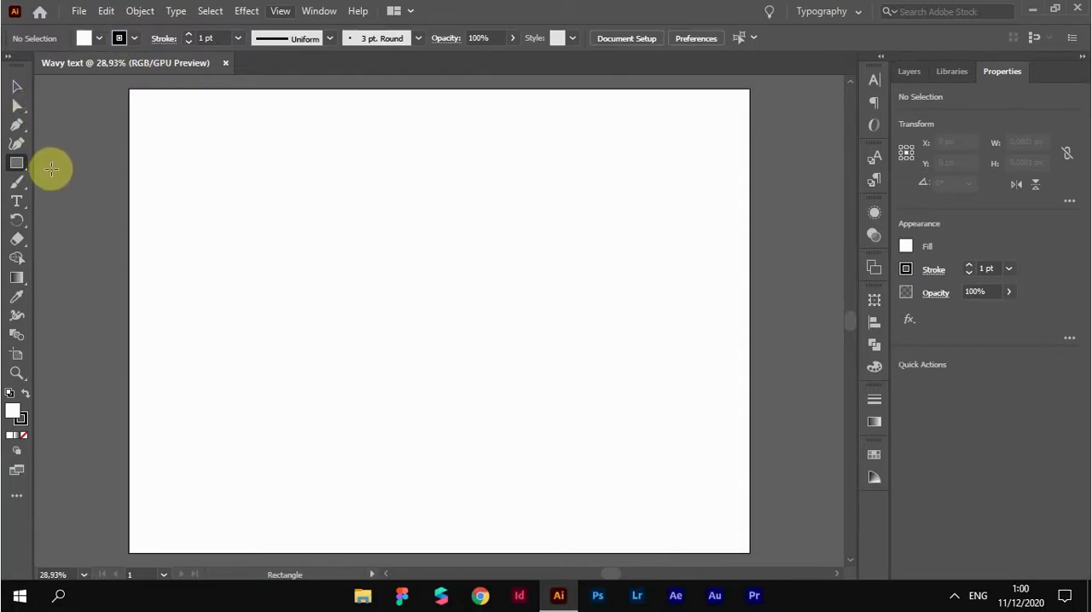
Draw a 1728 x 1296 px background rectangle covering the whole artboard, filled with the lightest grey swatch
{"action": "left_click", "coordinate": [97, 37]}
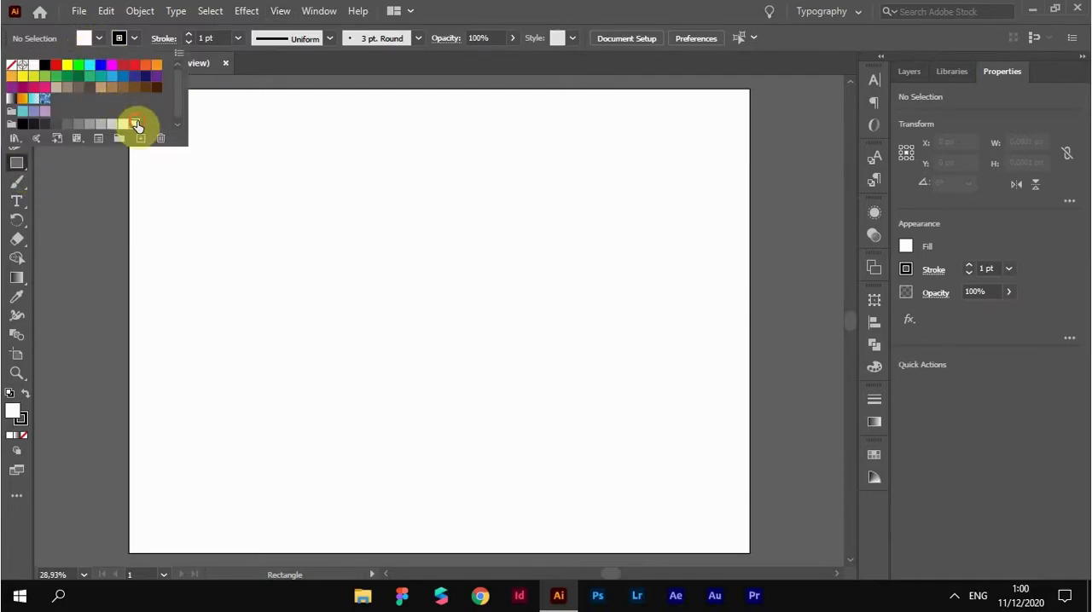
{"action": "left_click", "coordinate": [98, 39]}
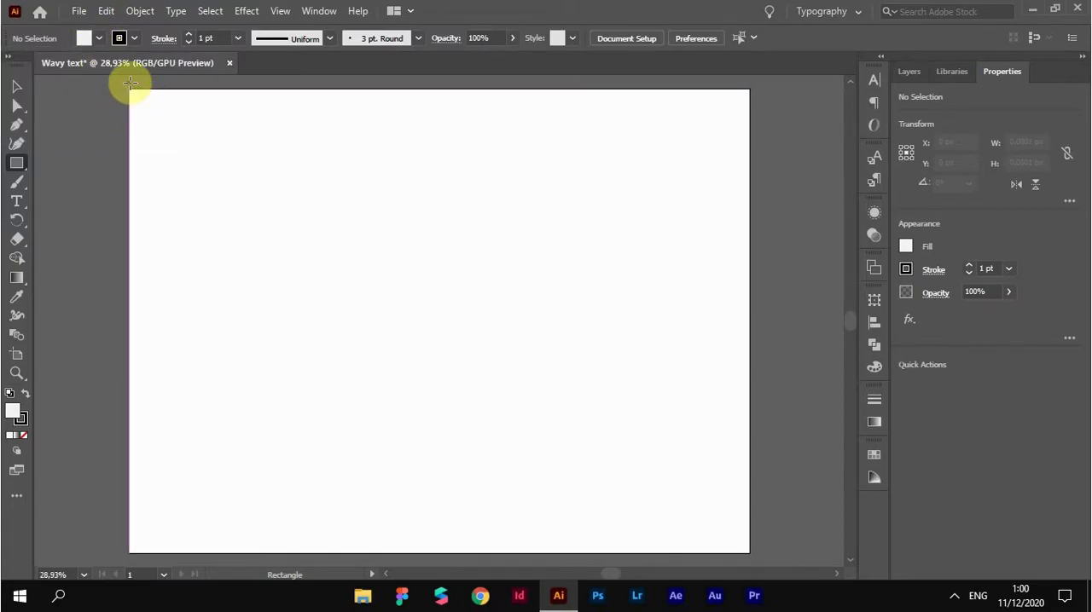
{"action": "left_click_drag", "start_coordinate": [134, 96], "coordinate": [748, 552]}
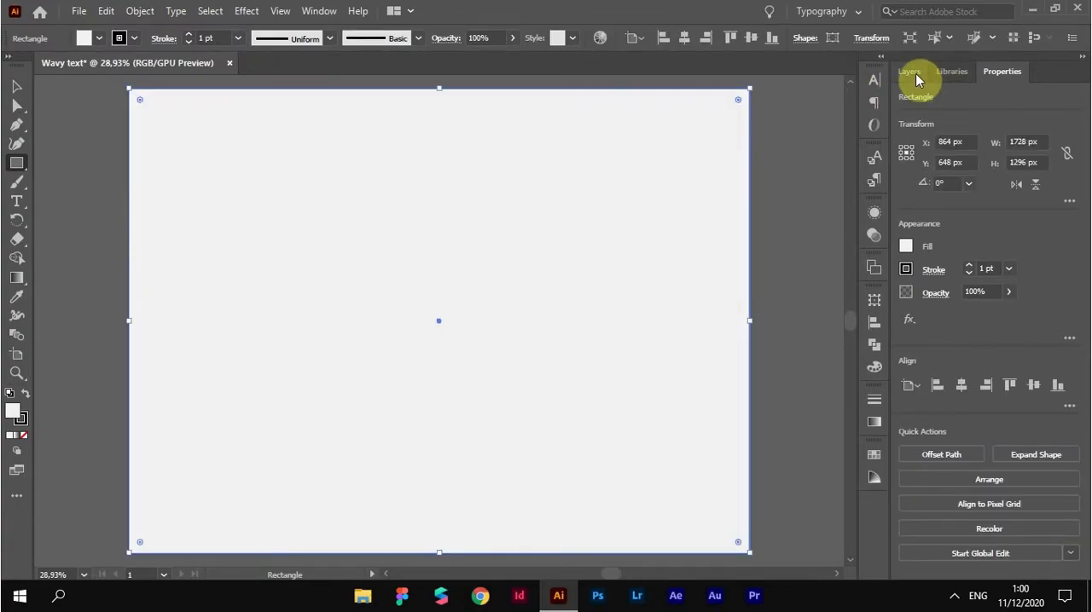
Lock the background's layer and add a new layer above it
{"action": "left_click", "coordinate": [916, 73]}
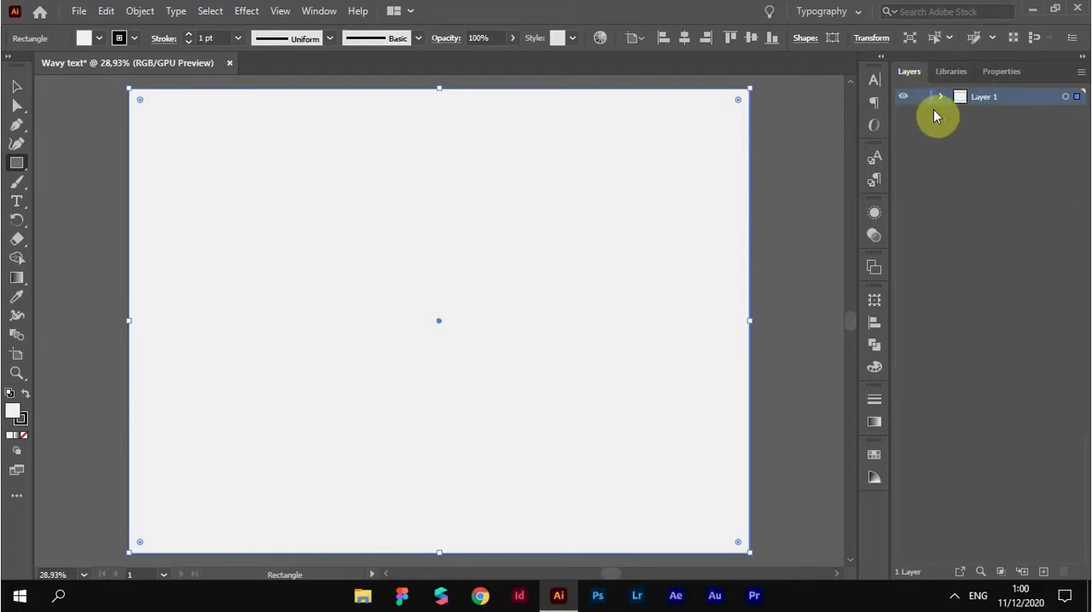
{"action": "left_click", "coordinate": [919, 98]}
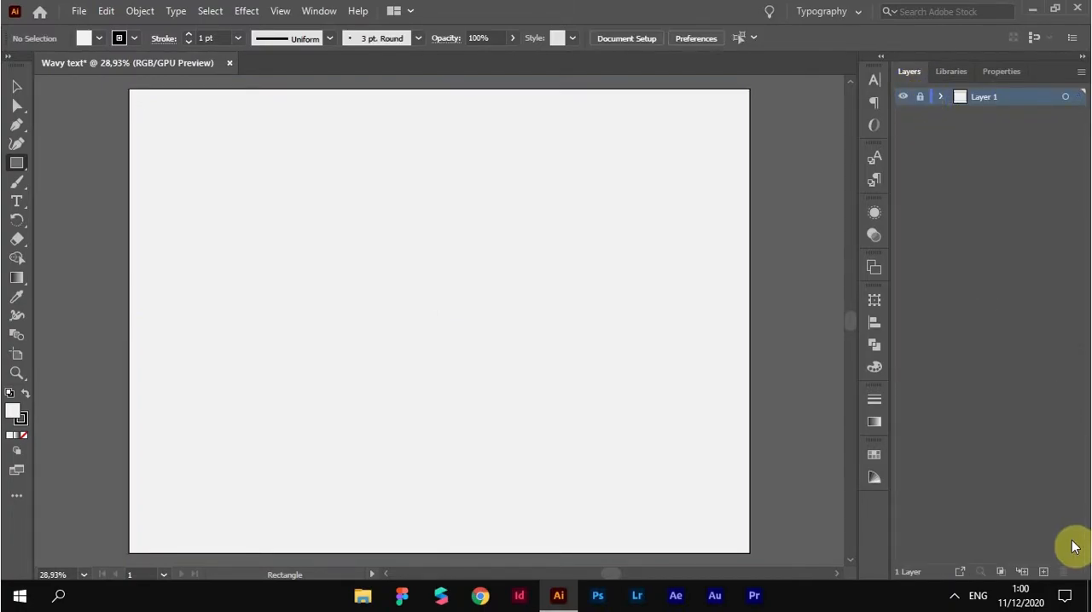
{"action": "left_click", "coordinate": [1043, 572]}
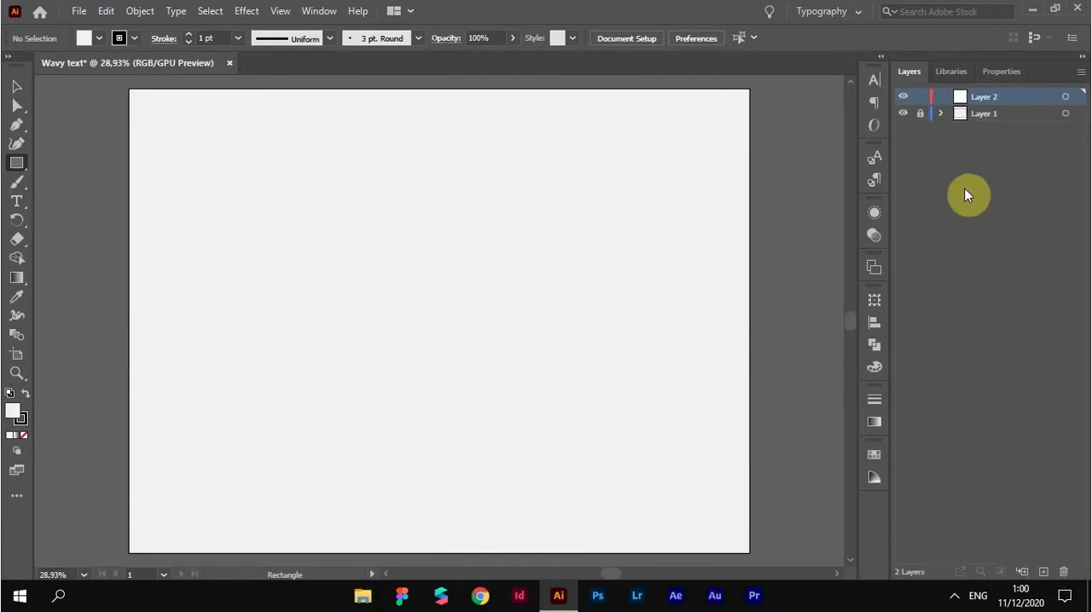
{"action": "left_click", "coordinate": [989, 73]}
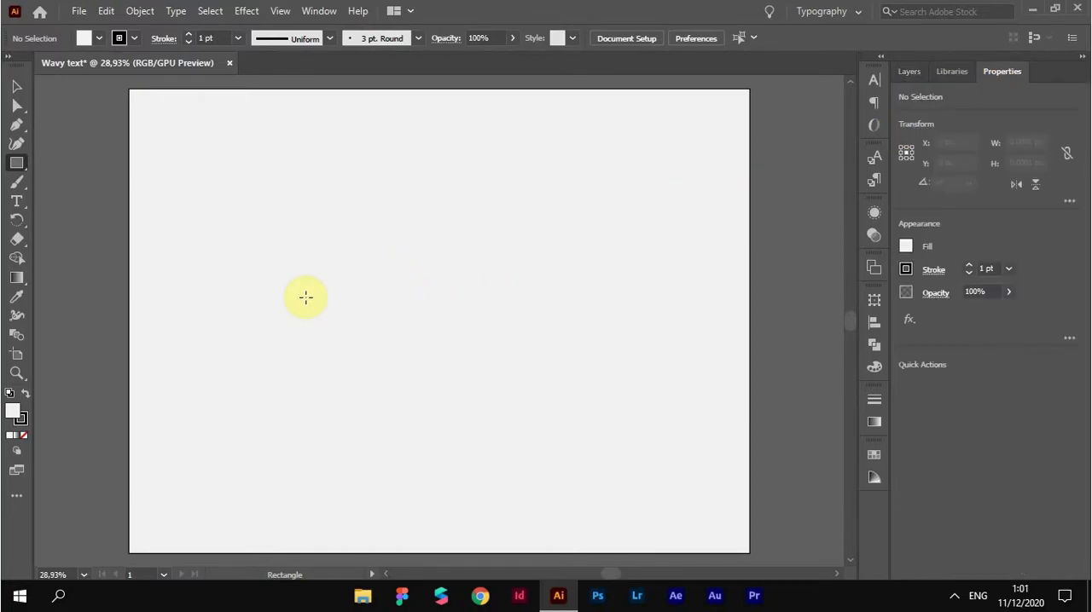
Add a line of point text reading "smart wave" at 72 pt in the upper part of the artboard
{"action": "left_click", "coordinate": [16, 208]}
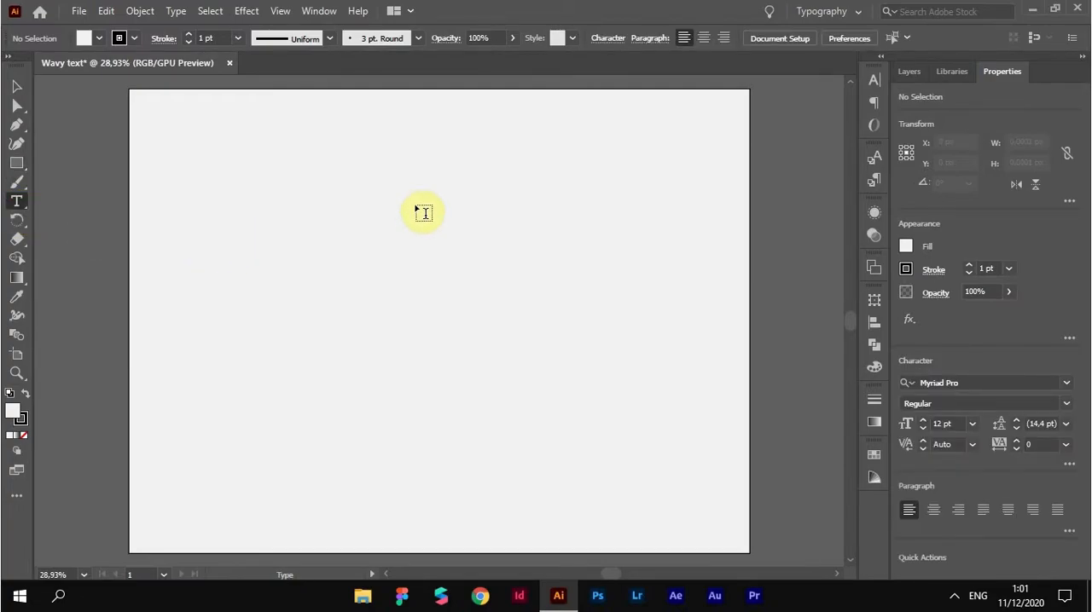
{"action": "left_click", "coordinate": [427, 179]}
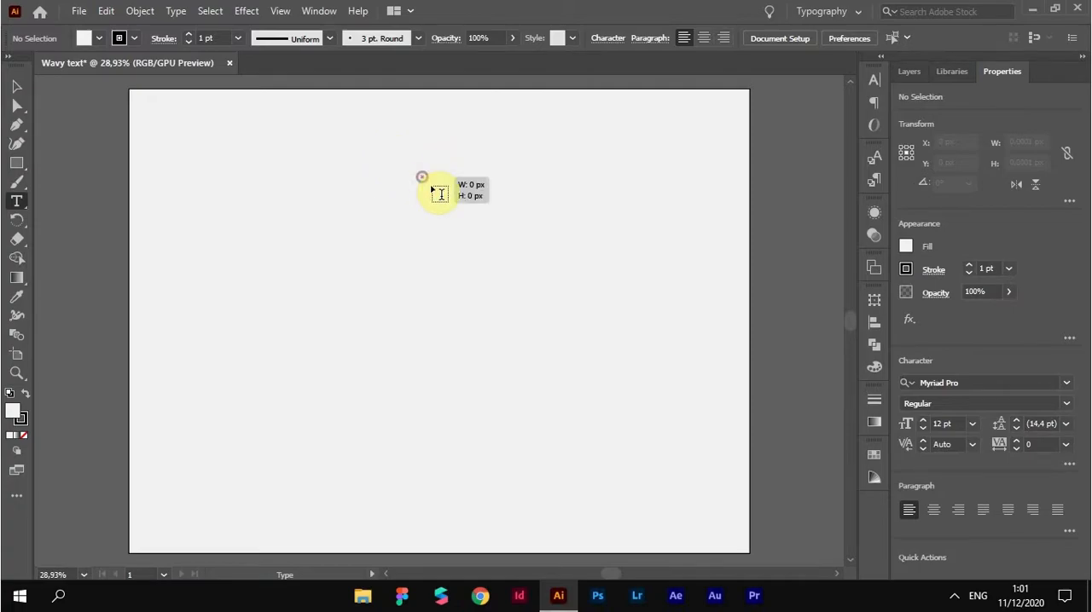
{"action": "left_click", "coordinate": [790, 37]}
{"action": "left_click", "coordinate": [812, 319]}
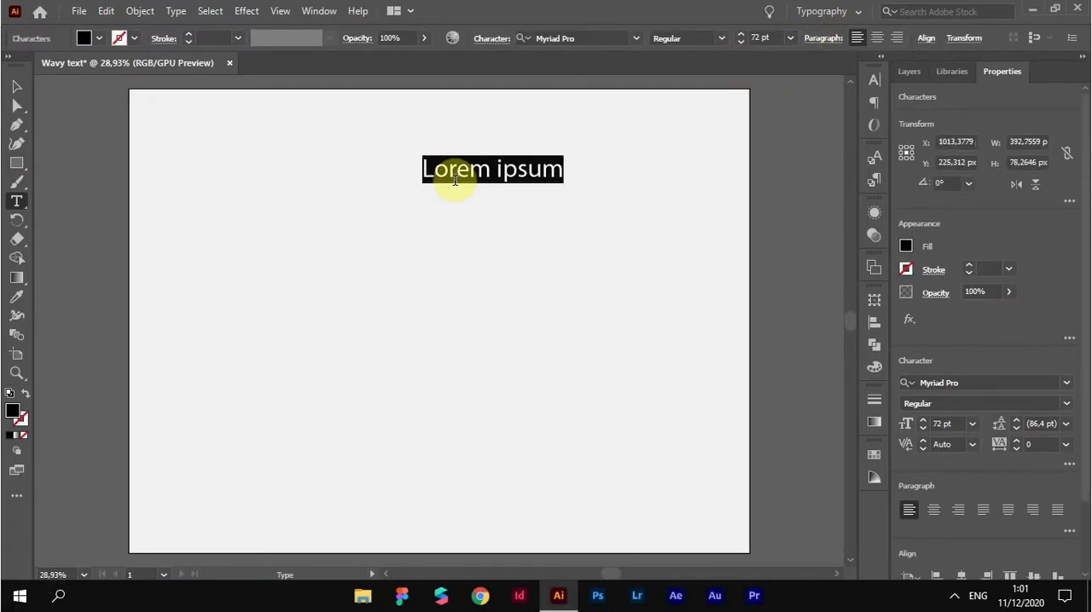
{"action": "type", "text": "sma"}
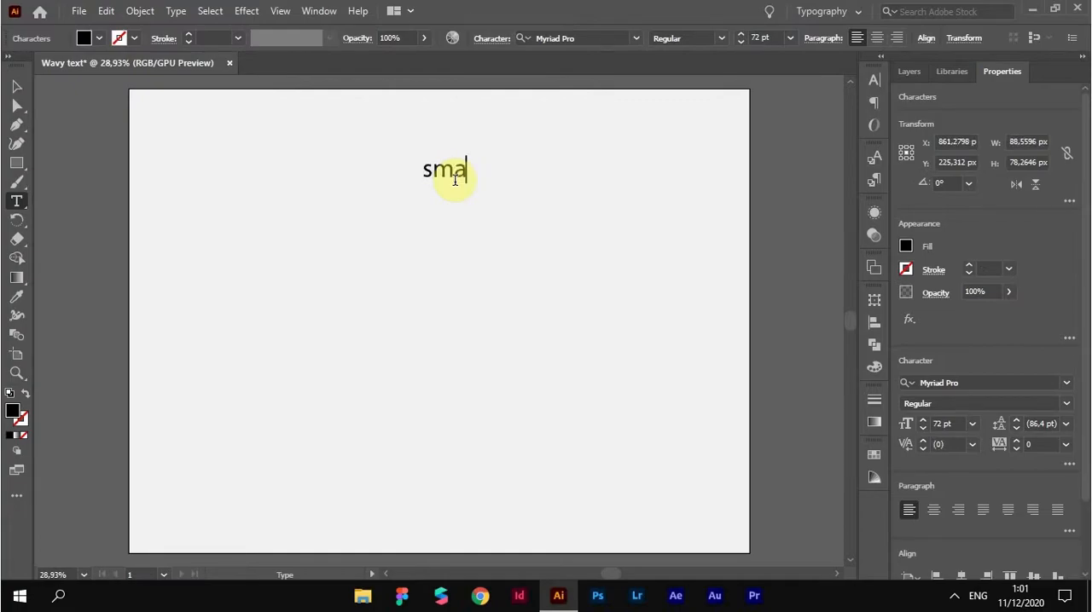
{"action": "type", "text": "rt awv"}
{"action": "key", "text": "BackSpace"}
{"action": "key", "text": "BackSpace"}
{"action": "key", "text": "BackSpace"}
{"action": "key", "text": "BackSpace"}
{"action": "type", "text": "wave"}
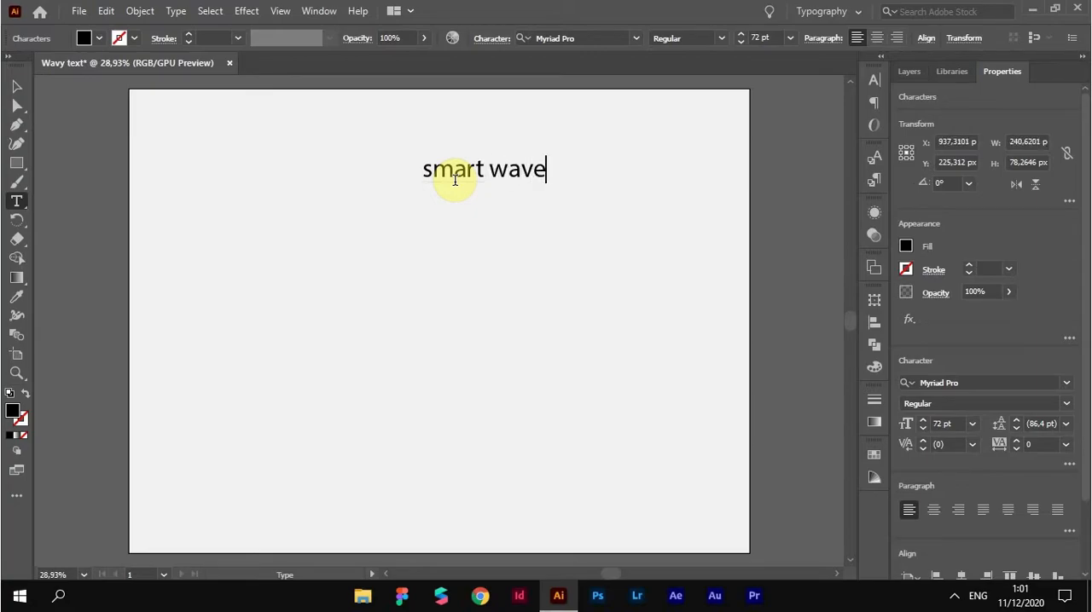
{"action": "key", "text": "Escape"}
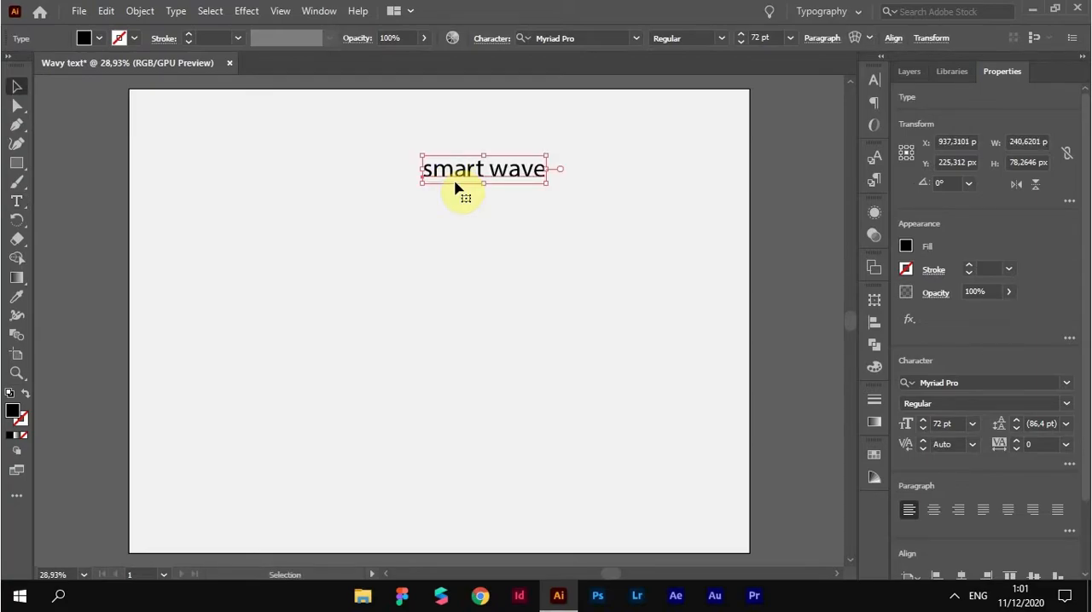
Center the text horizontally on the artboard
{"action": "left_click", "coordinate": [876, 328]}
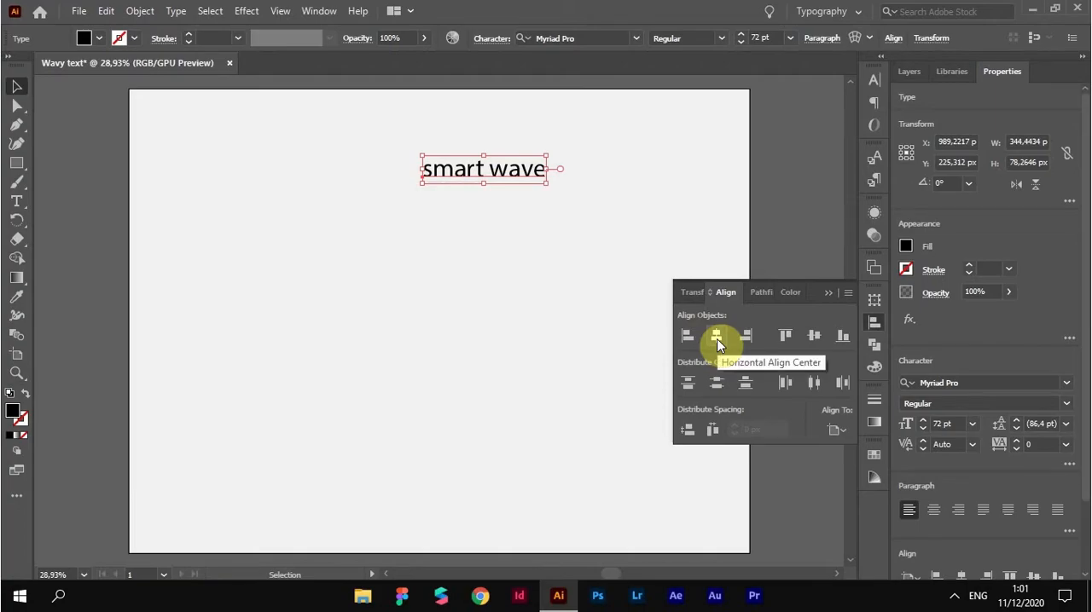
{"action": "left_click", "coordinate": [716, 338]}
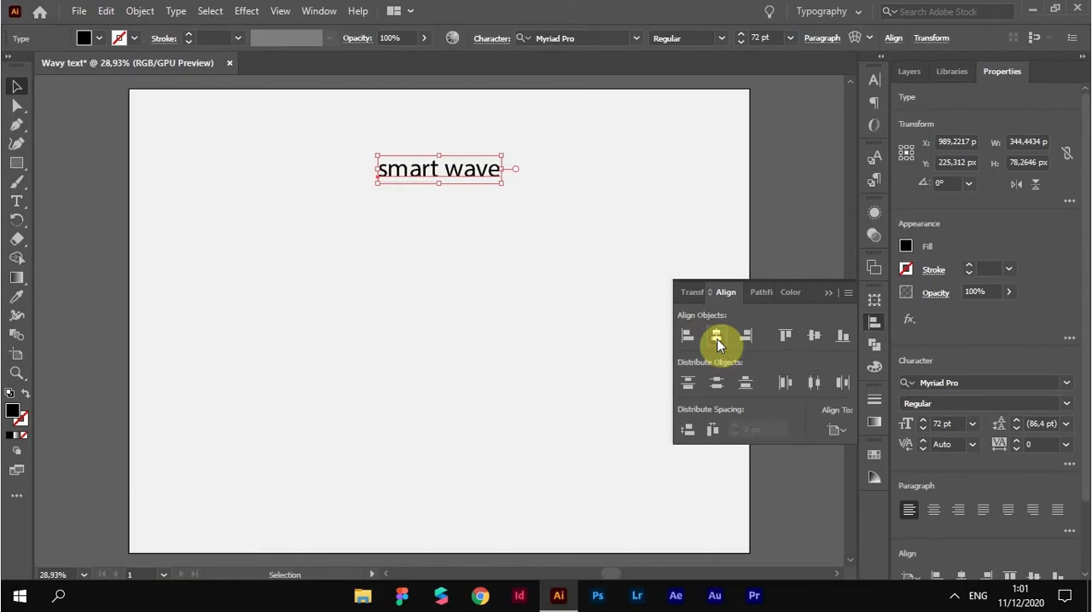
{"action": "left_click", "coordinate": [522, 225]}
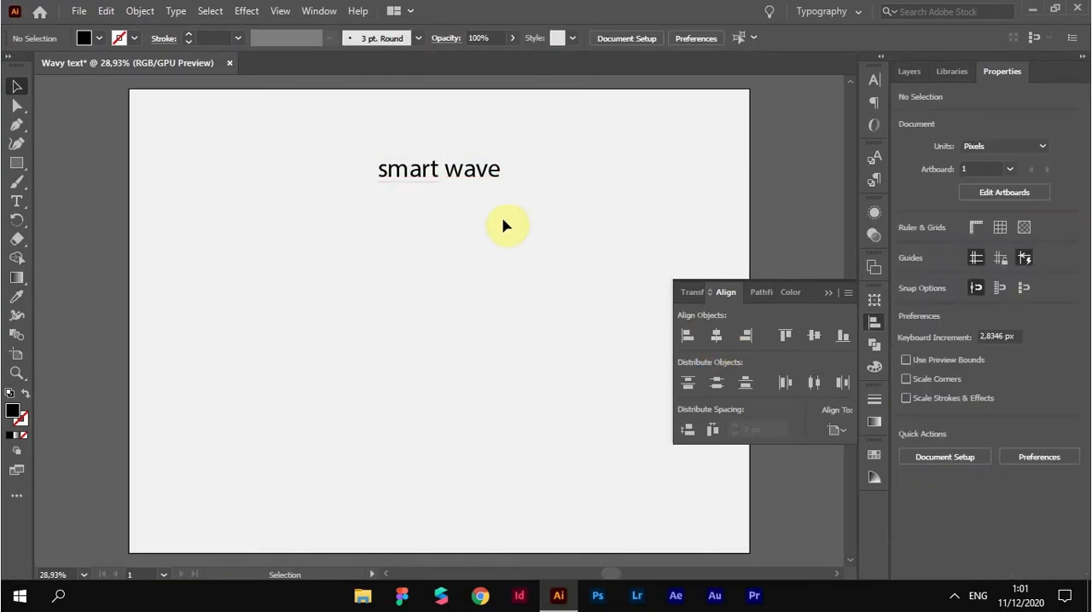
Change the case of the "smart wave" text to UPPERCASE
{"action": "left_click", "coordinate": [451, 182]}
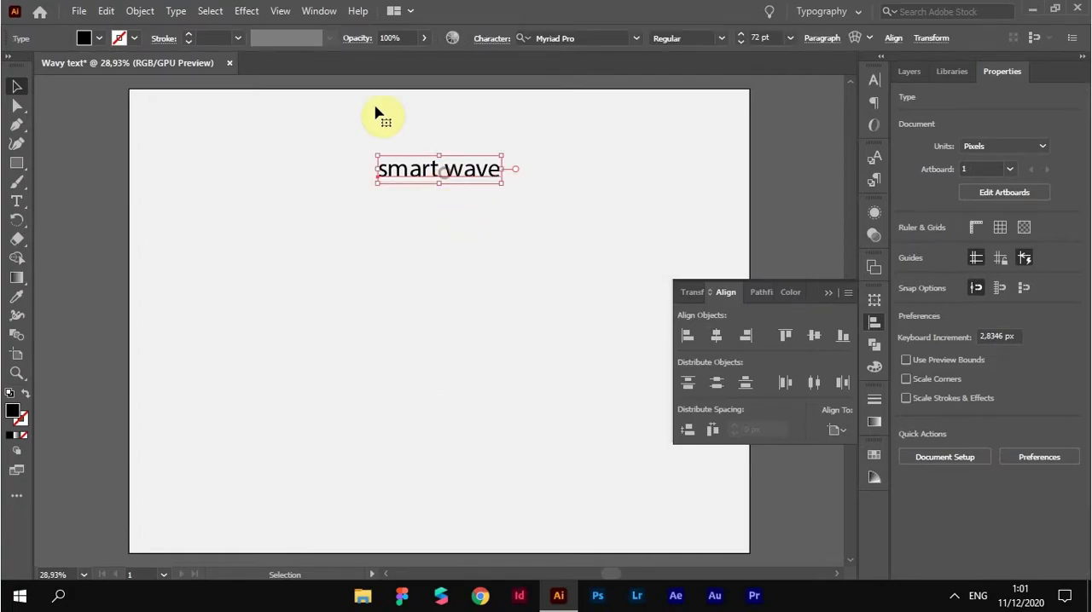
{"action": "left_click", "coordinate": [177, 11]}
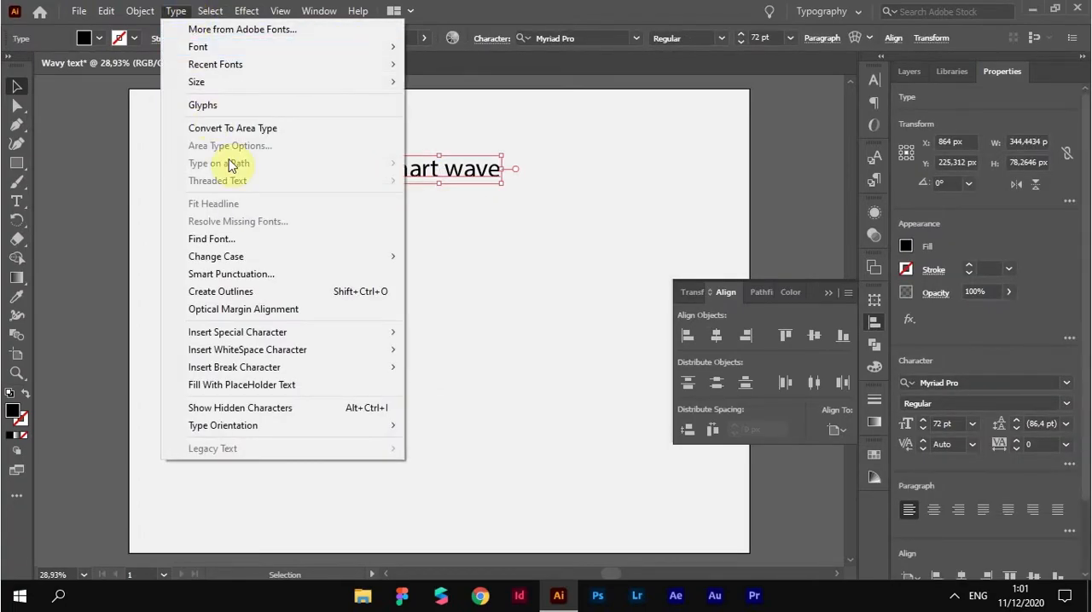
{"action": "mouse_move", "coordinate": [275, 256]}
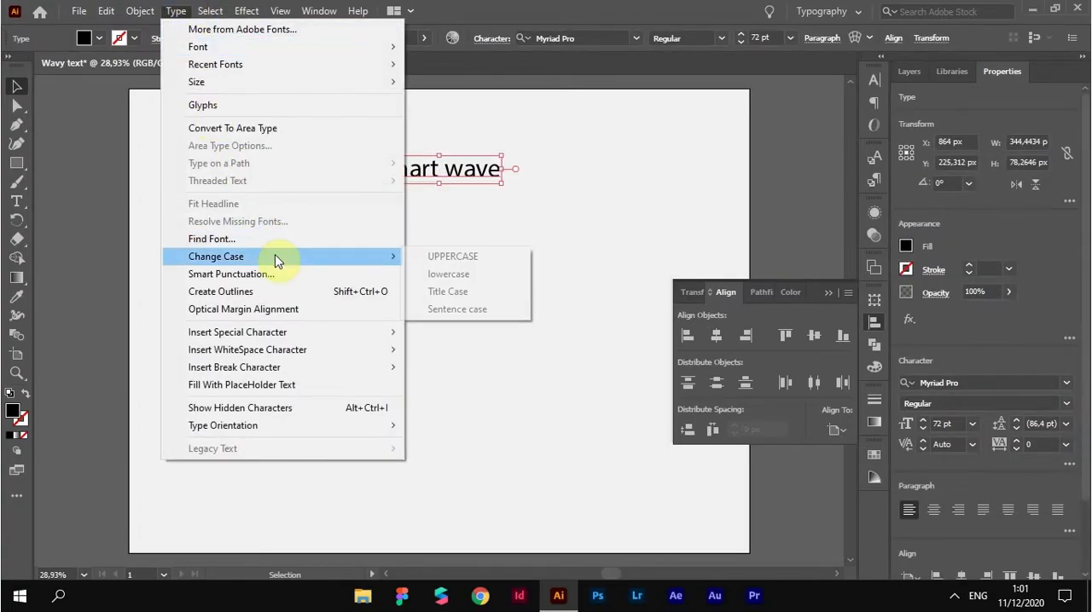
{"action": "left_click", "coordinate": [435, 258]}
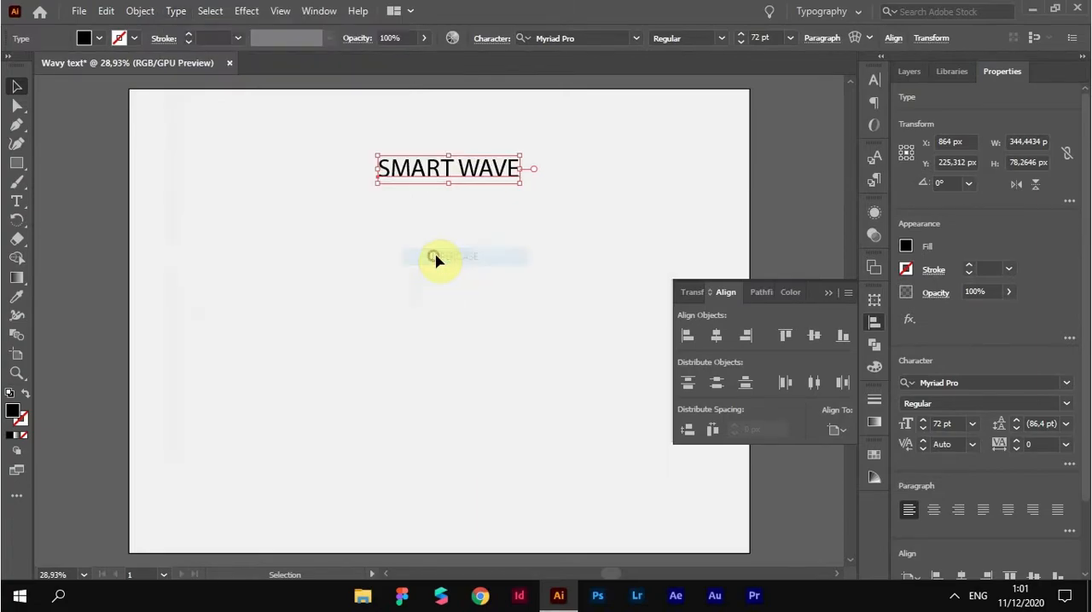
{"action": "left_click", "coordinate": [483, 243]}
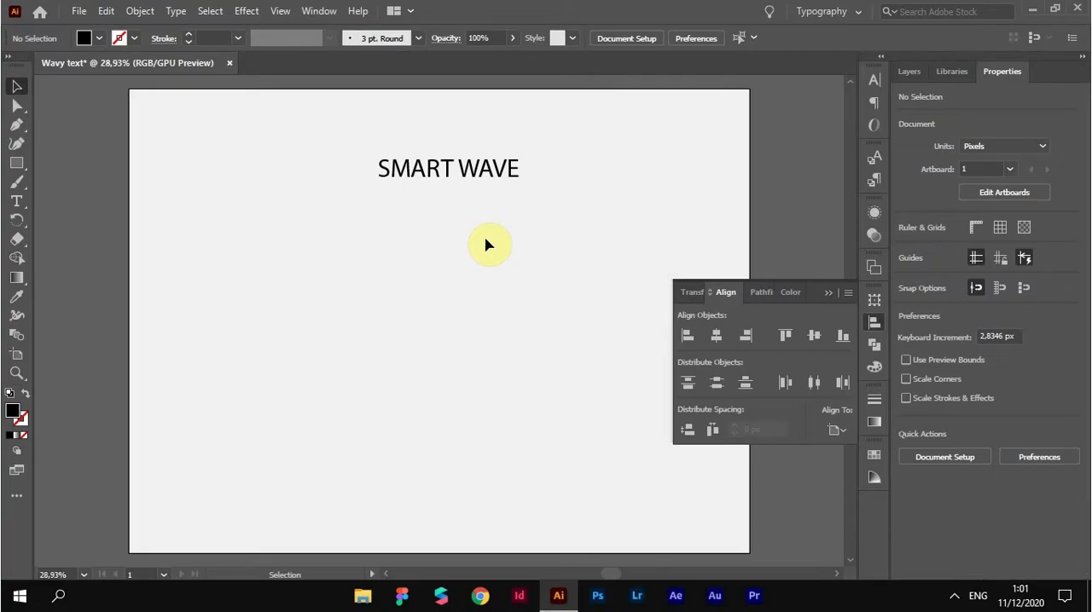
Set the SMART WAVE text's font to Gotham-Black
{"action": "double_click", "coordinate": [474, 173]}
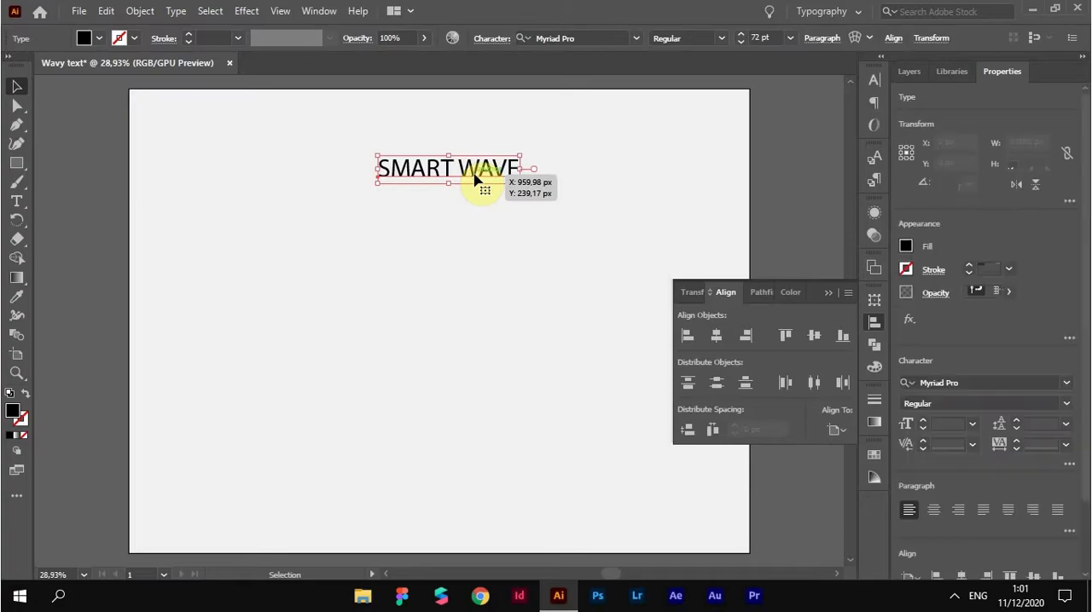
{"action": "left_click", "coordinate": [636, 39]}
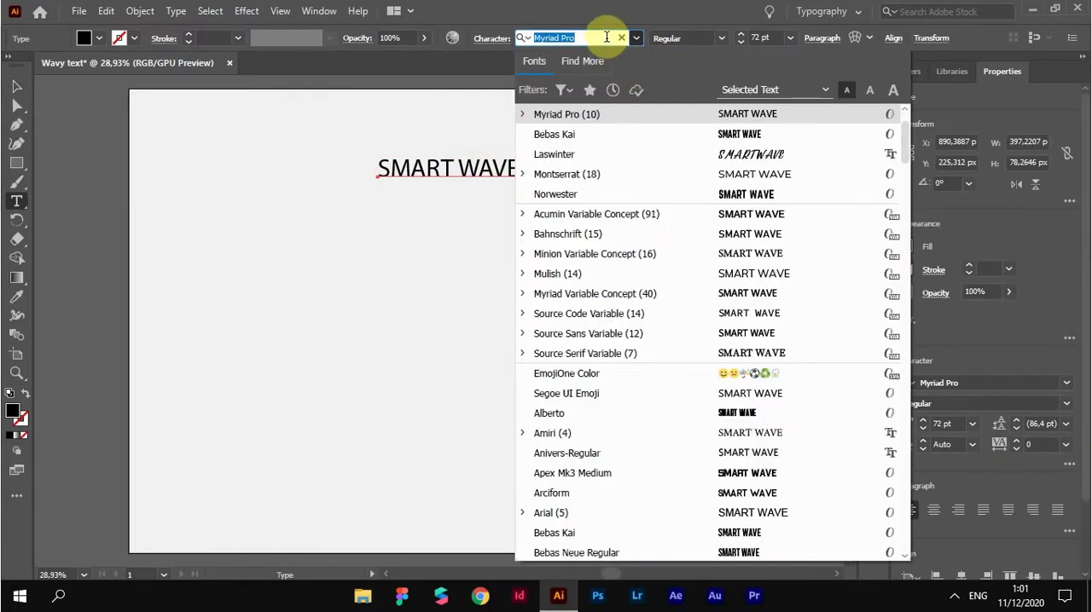
{"action": "type", "text": "go"}
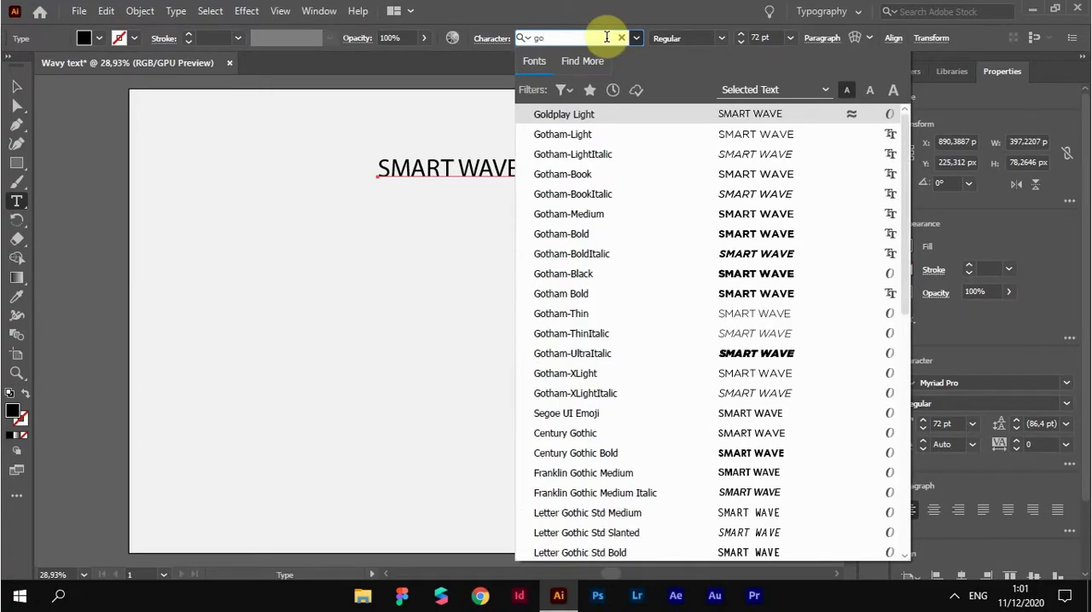
{"action": "type", "text": "tham"}
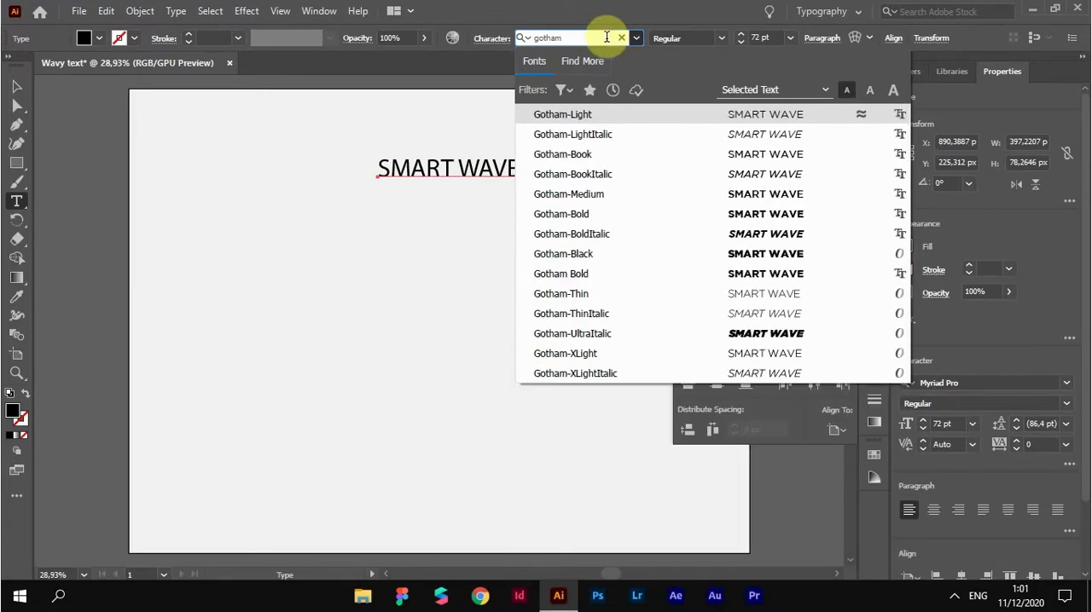
{"action": "left_click", "coordinate": [557, 253]}
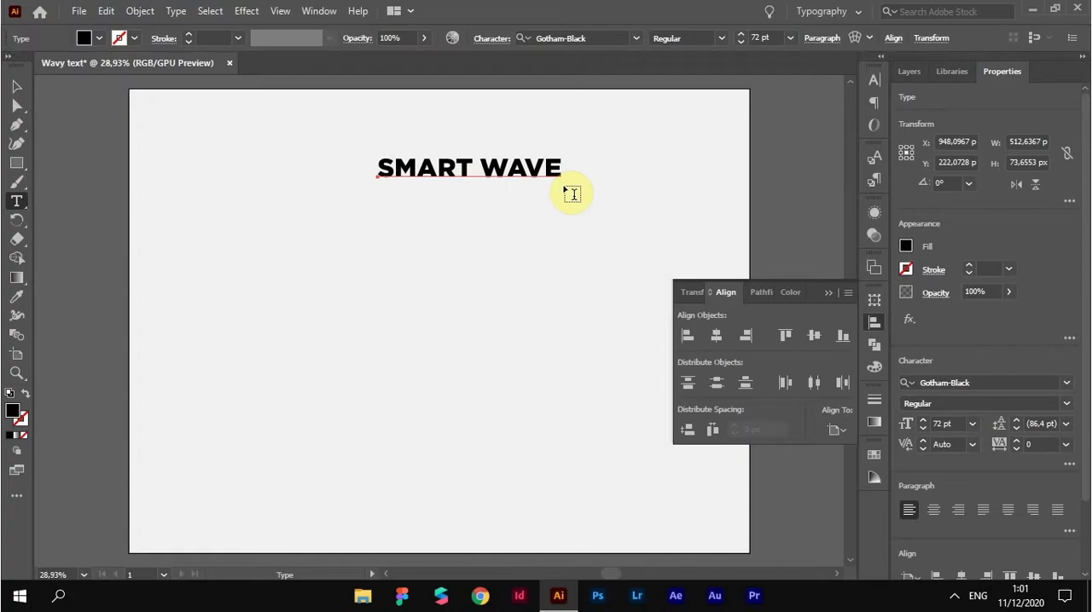
{"action": "key", "text": "Escape"}
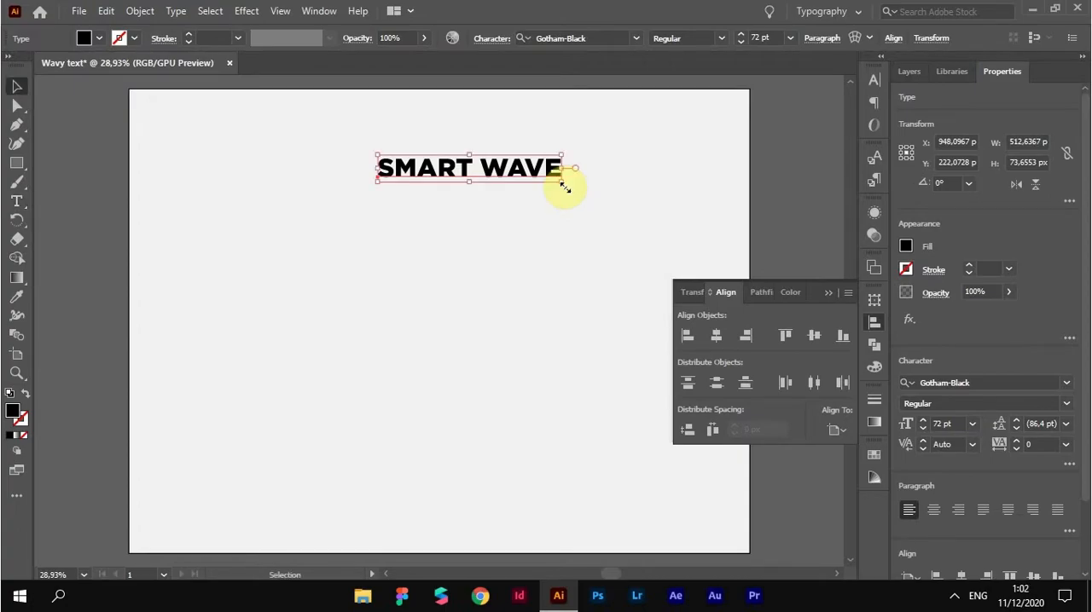
Scale the SMART WAVE text up proportionally to about 924 px wide and center it horizontally on the artboard
{"action": "left_click_drag", "start_coordinate": [563, 186], "coordinate": [636, 222]}
{"action": "left_click", "coordinate": [721, 337]}
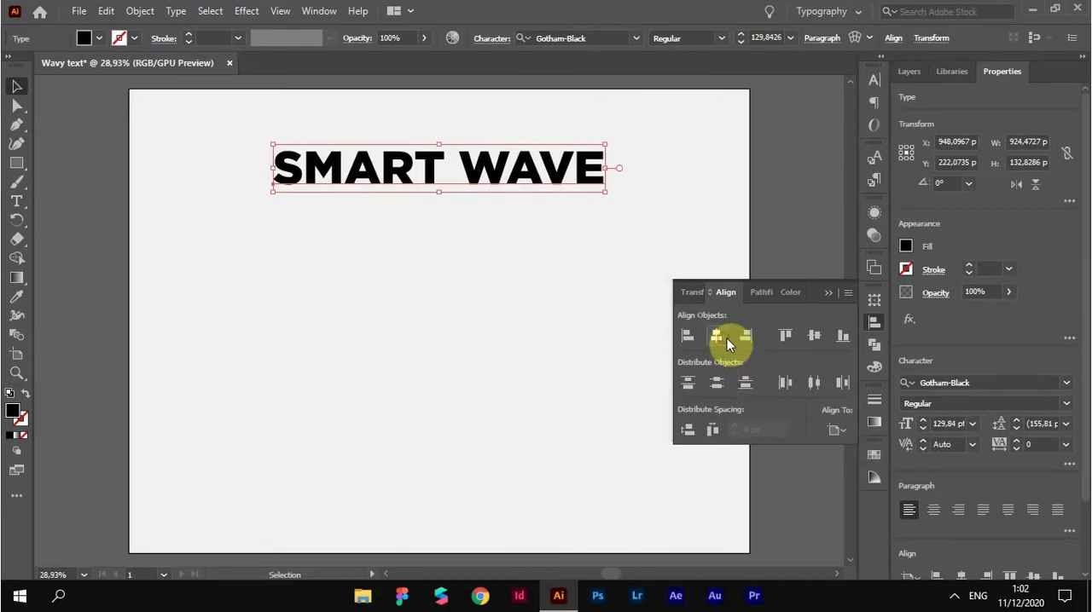
{"action": "left_click", "coordinate": [875, 322]}
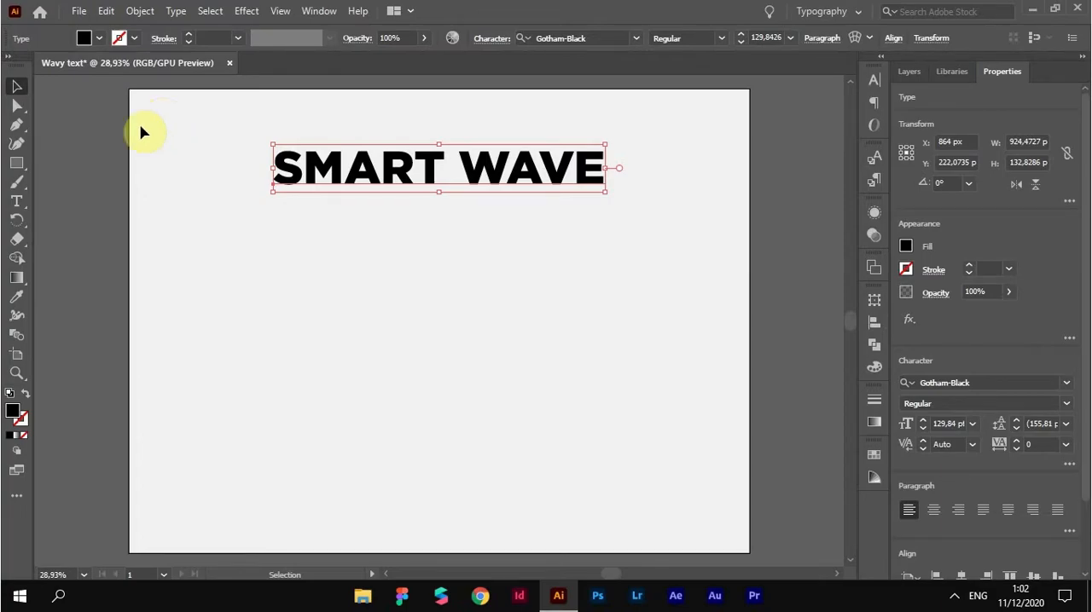
Swap the fill and stroke of the SMART WAVE text so it has a black outline and no fill
{"action": "left_click", "coordinate": [25, 393]}
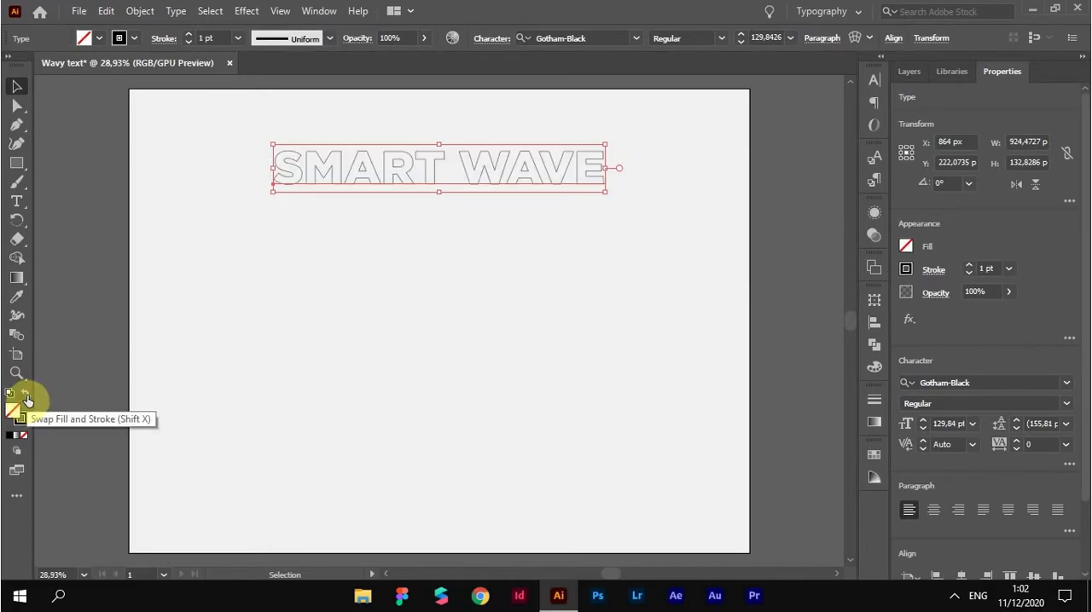
Try to recolor the text outline from the Cold color group using the Analogous harmony rule
{"action": "left_click", "coordinate": [138, 38]}
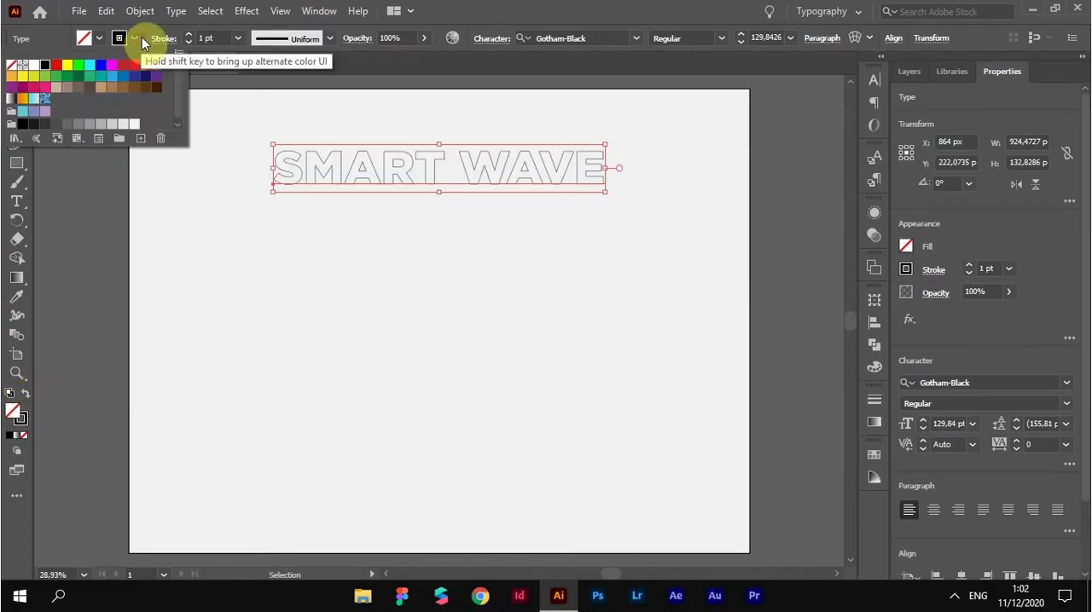
{"action": "left_click_drag", "start_coordinate": [180, 95], "coordinate": [180, 113]}
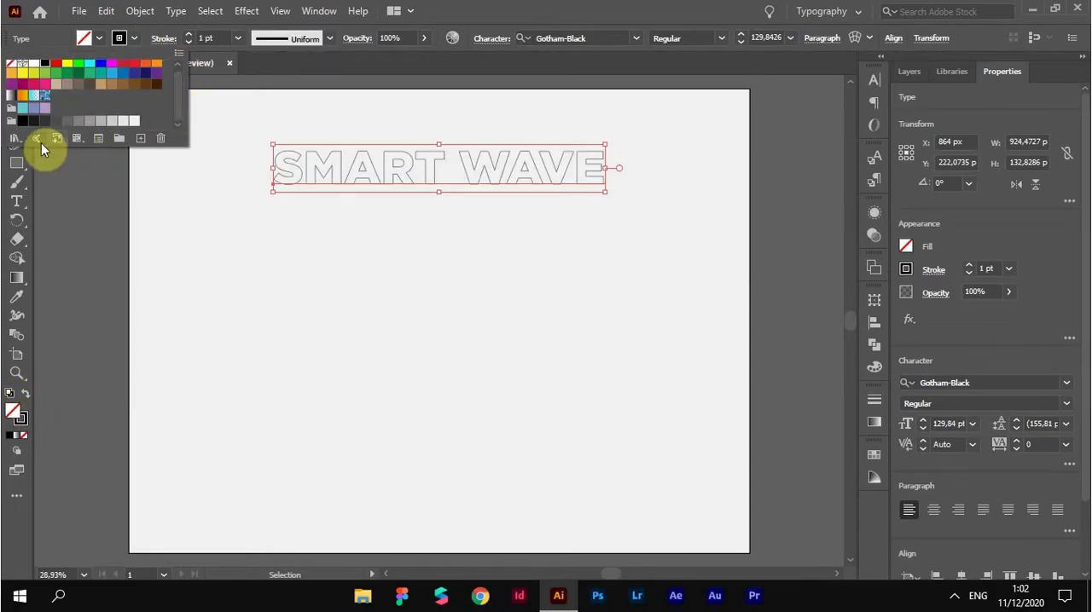
{"action": "left_click", "coordinate": [11, 107]}
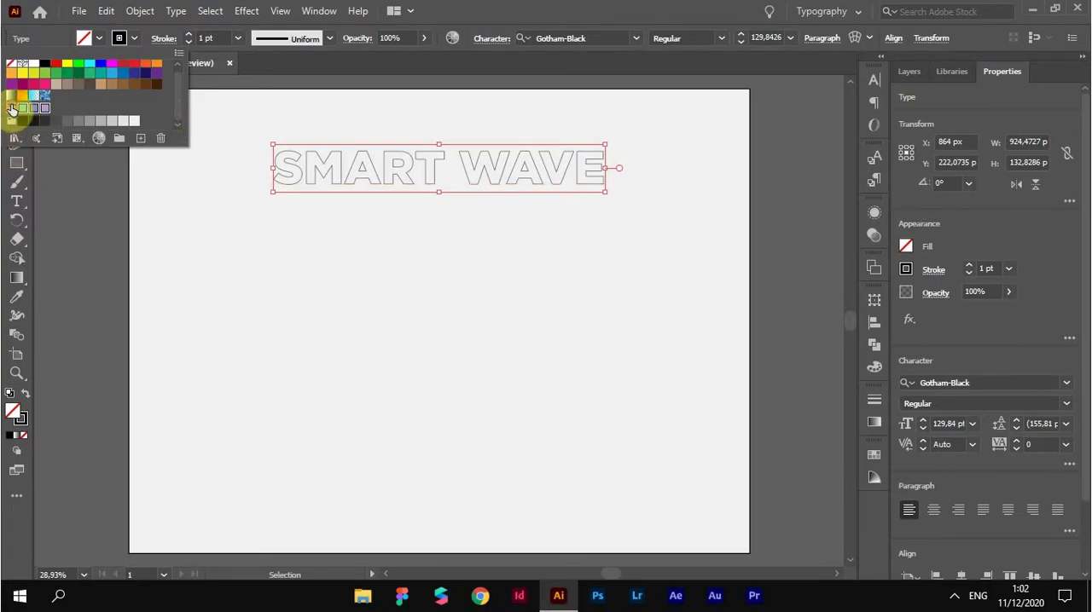
{"action": "left_click", "coordinate": [94, 137]}
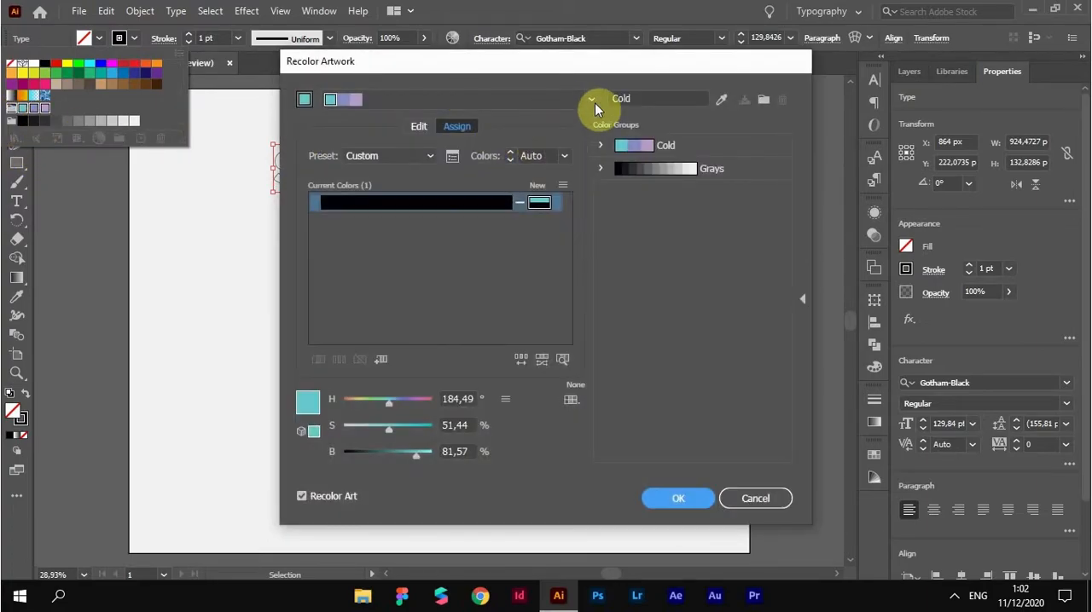
{"action": "left_click", "coordinate": [592, 99]}
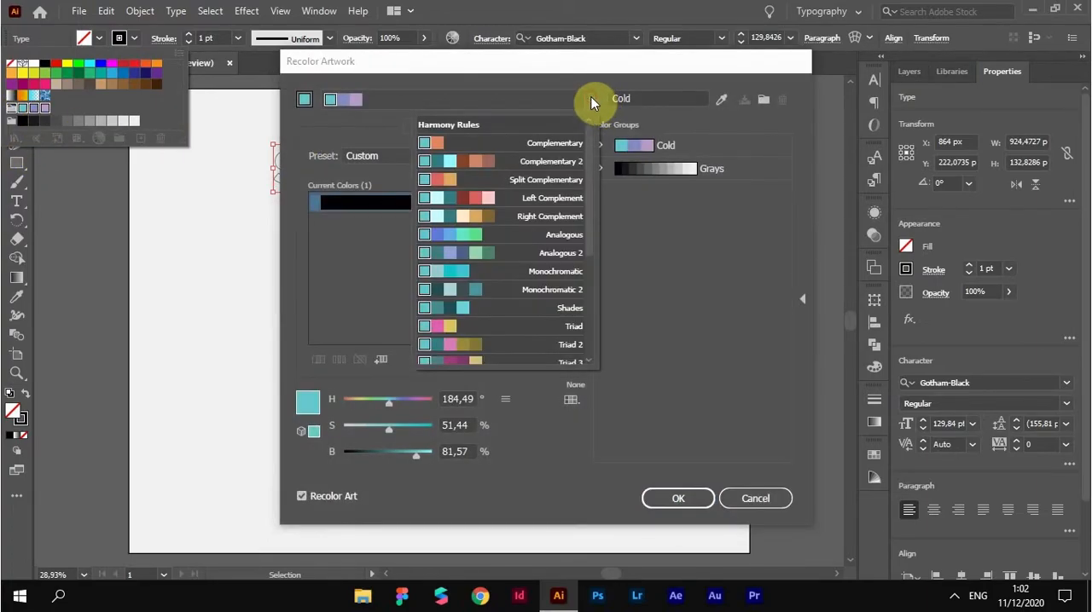
{"action": "left_click", "coordinate": [543, 242]}
{"action": "left_click", "coordinate": [677, 498]}
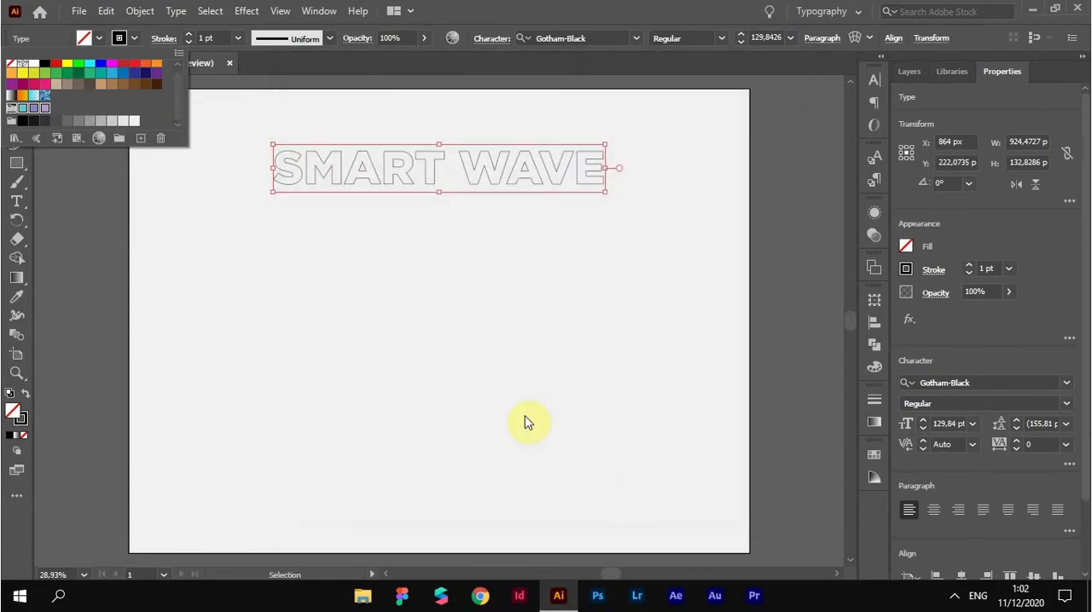
{"action": "left_click", "coordinate": [140, 39]}
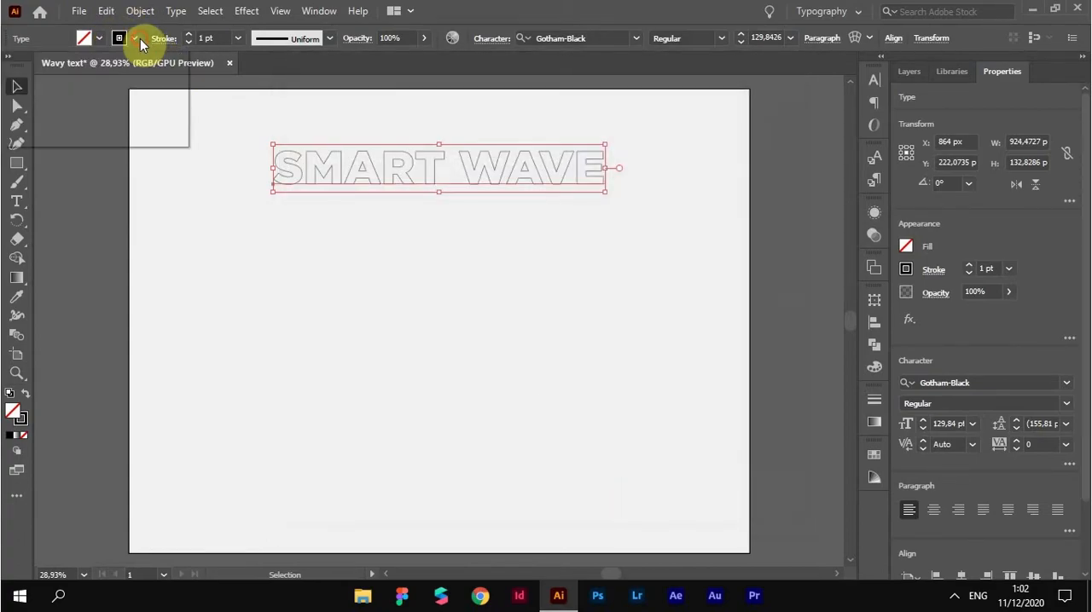
{"action": "left_click", "coordinate": [137, 38]}
{"action": "left_click", "coordinate": [135, 41]}
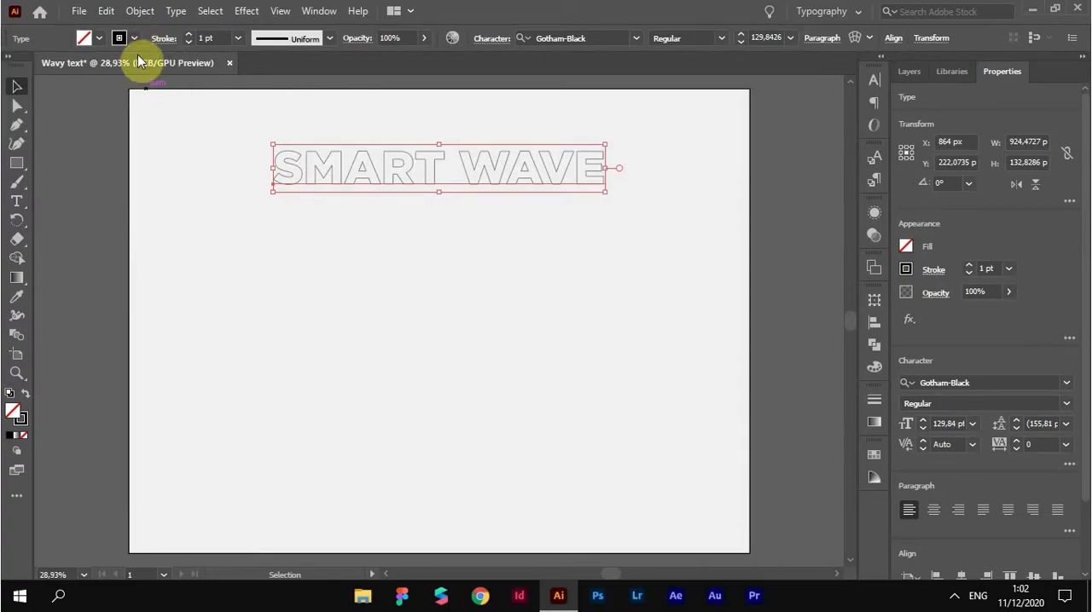
Recolor the text outline from the Cold group with the Analogous harmony rule and save those colors as a new color group
{"action": "left_click", "coordinate": [137, 41]}
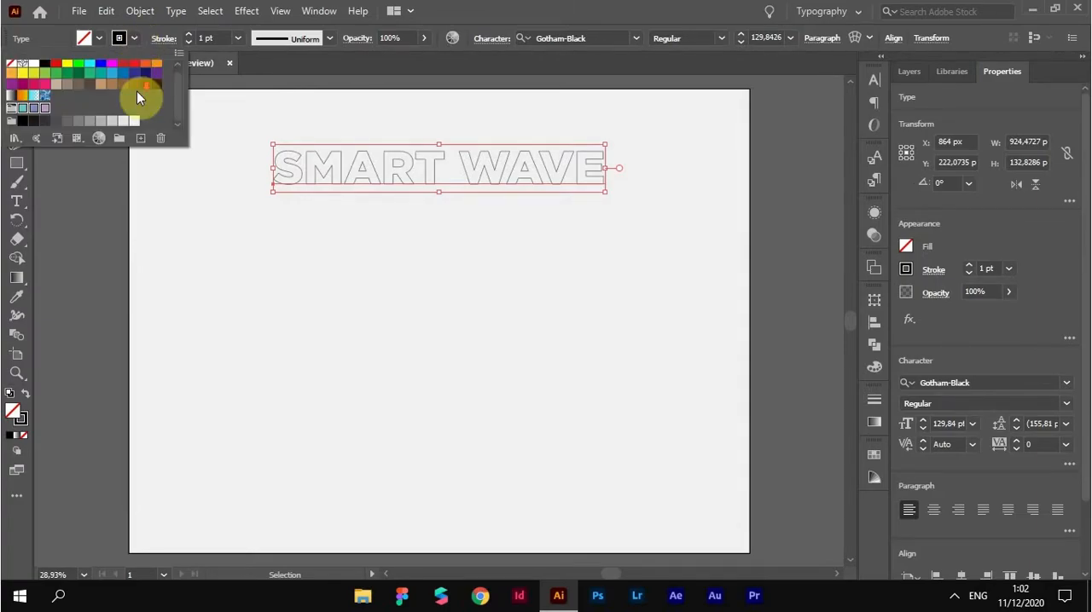
{"action": "left_click", "coordinate": [35, 96]}
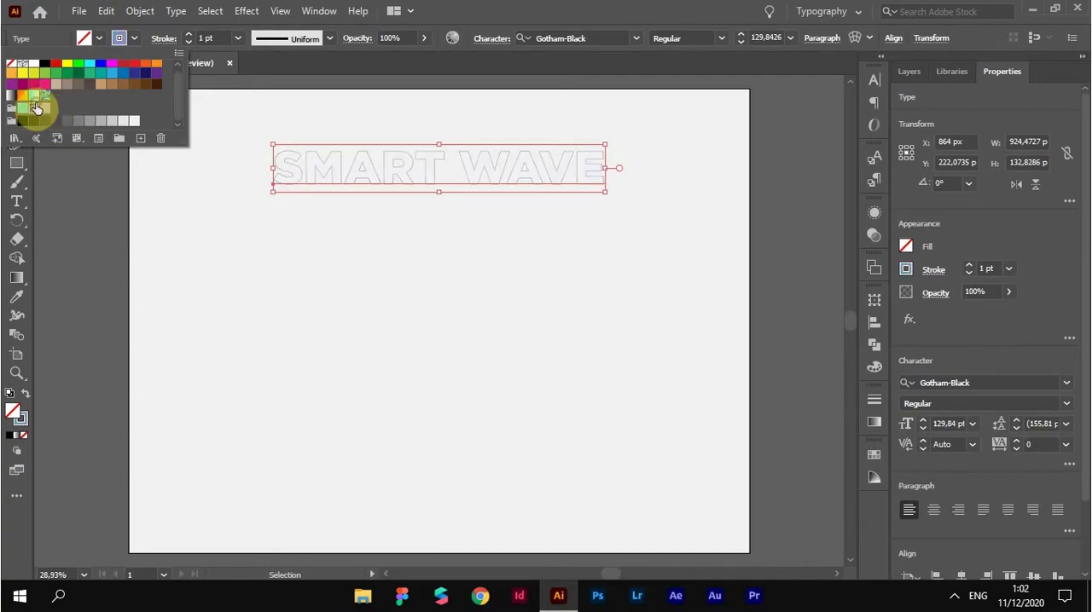
{"action": "left_click", "coordinate": [67, 121]}
{"action": "double_click", "coordinate": [12, 108]}
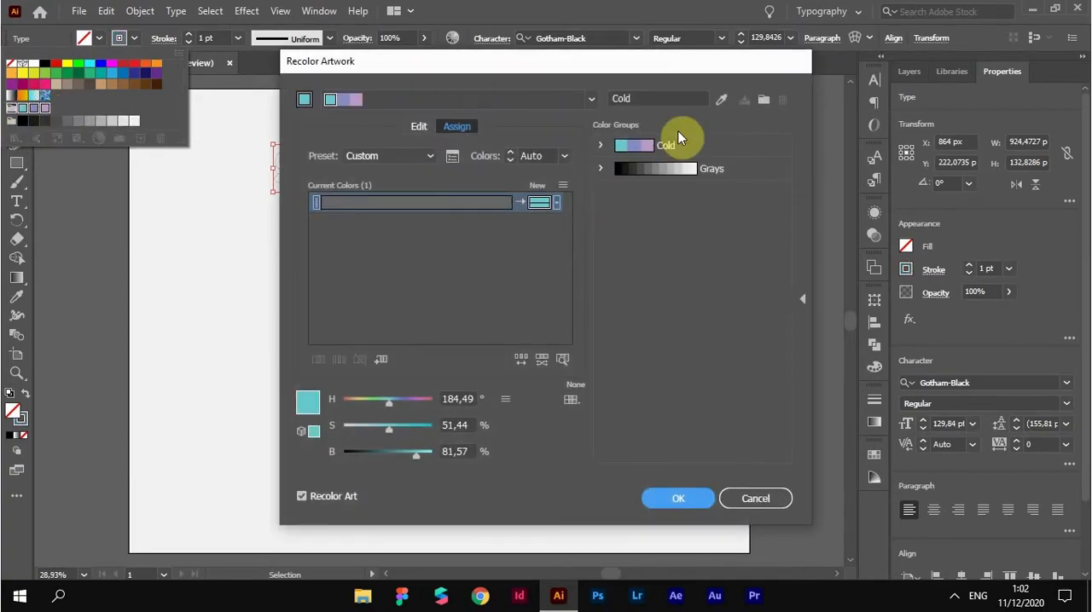
{"action": "left_click", "coordinate": [590, 101]}
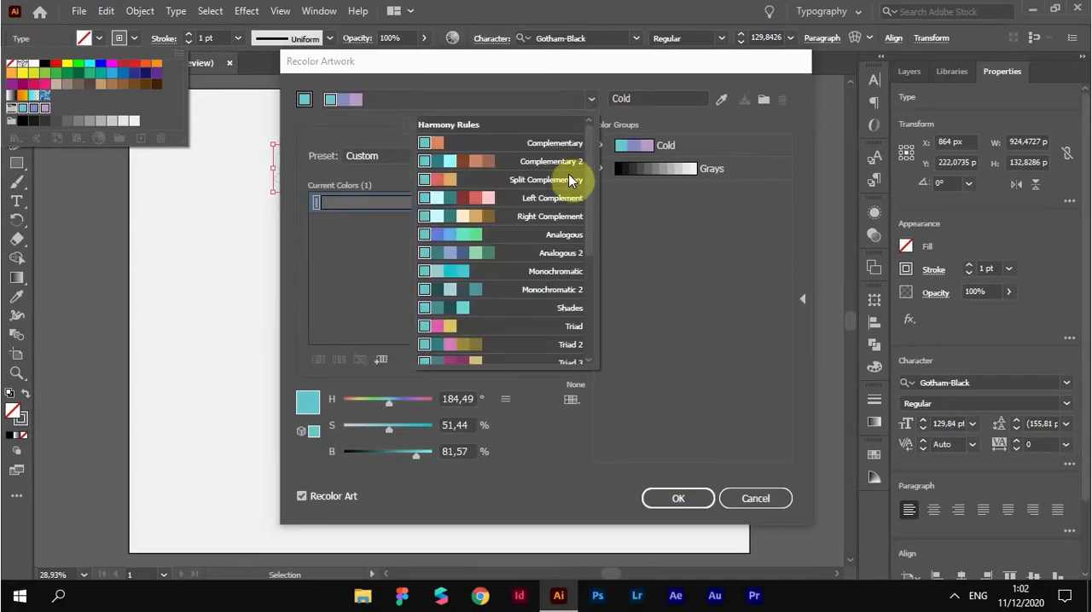
{"action": "left_click", "coordinate": [530, 236]}
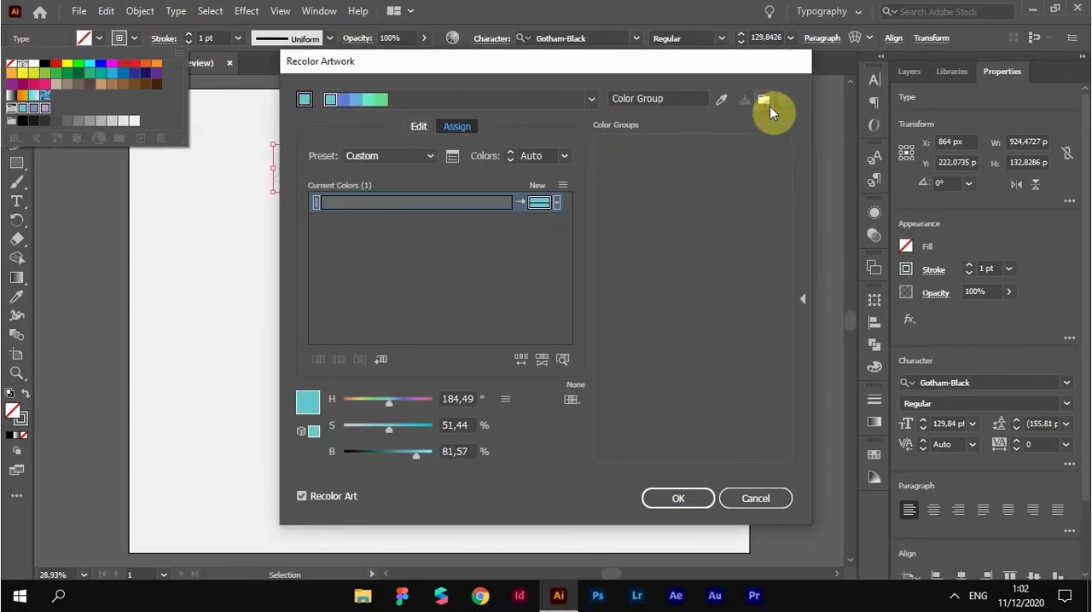
{"action": "left_click", "coordinate": [764, 100]}
{"action": "left_click", "coordinate": [670, 495]}
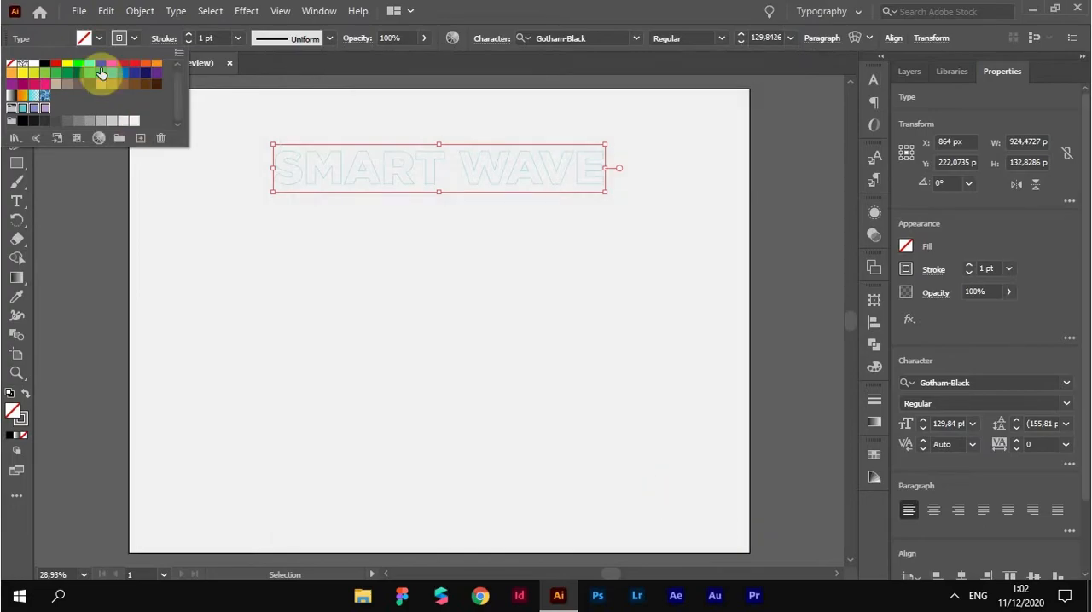
Apply the blue-violet swatch from the new color group to the text's stroke and set the stroke weight to 3 pt
{"action": "left_click", "coordinate": [136, 42]}
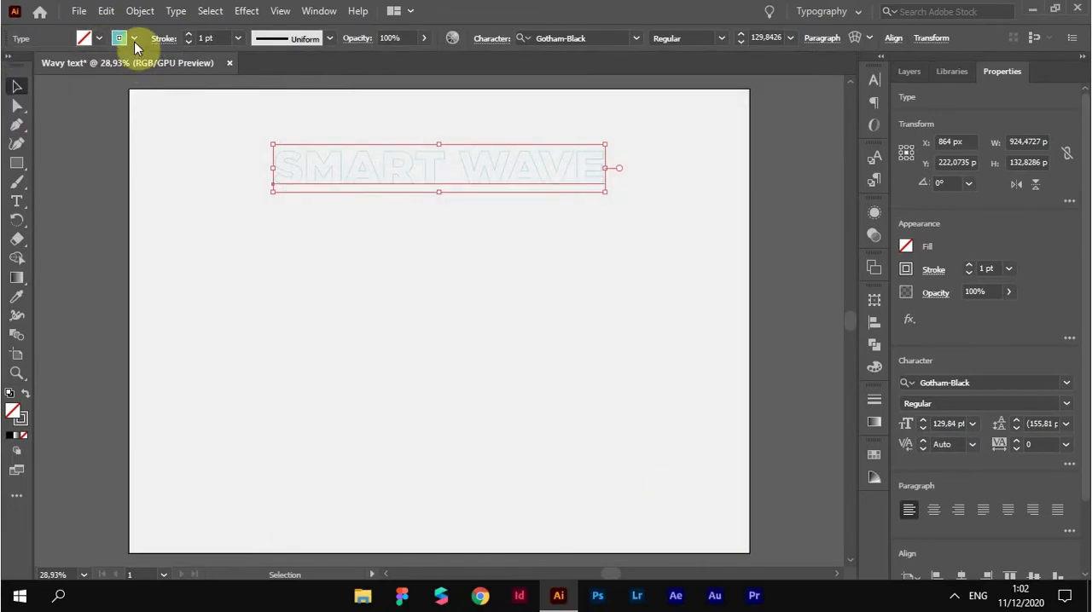
{"action": "left_click", "coordinate": [135, 44]}
{"action": "scroll", "coordinate": [135, 73], "scroll_direction": "down", "scroll_amount": 2}
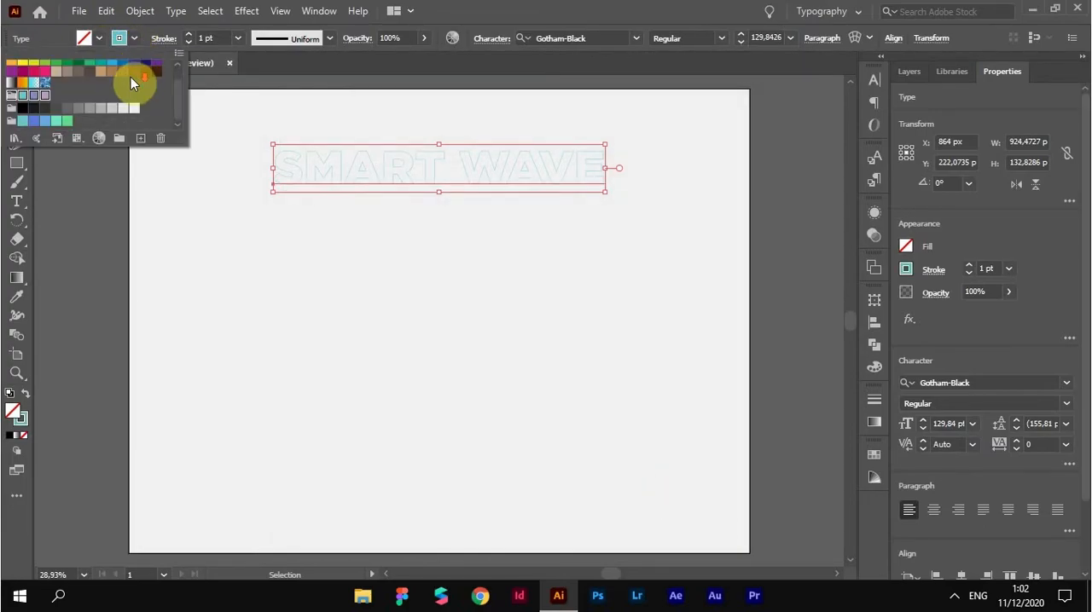
{"action": "left_click", "coordinate": [32, 123]}
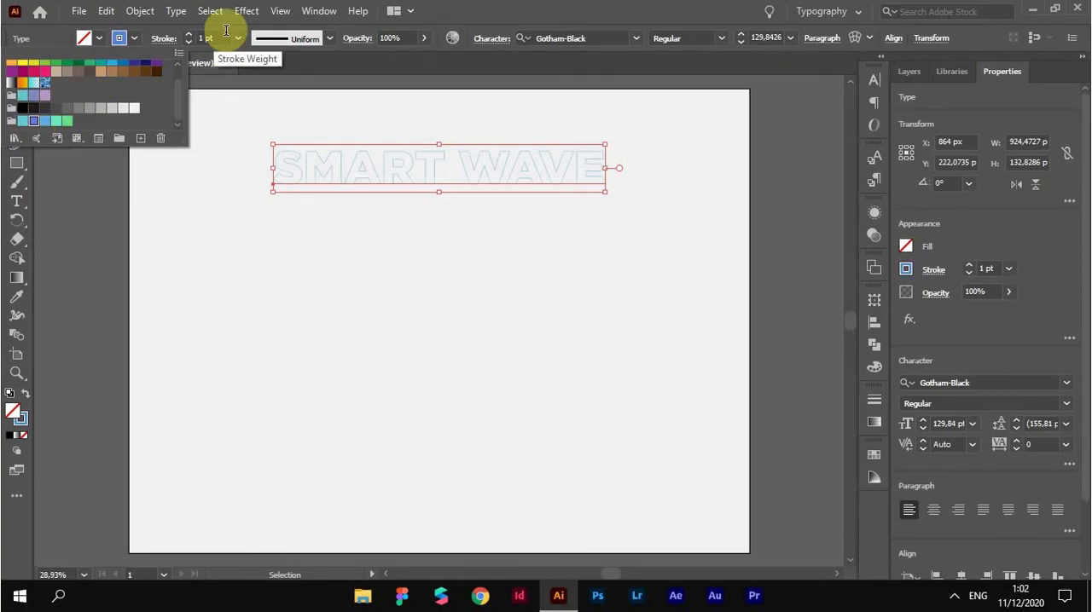
{"action": "left_click", "coordinate": [188, 37]}
{"action": "left_click", "coordinate": [188, 36]}
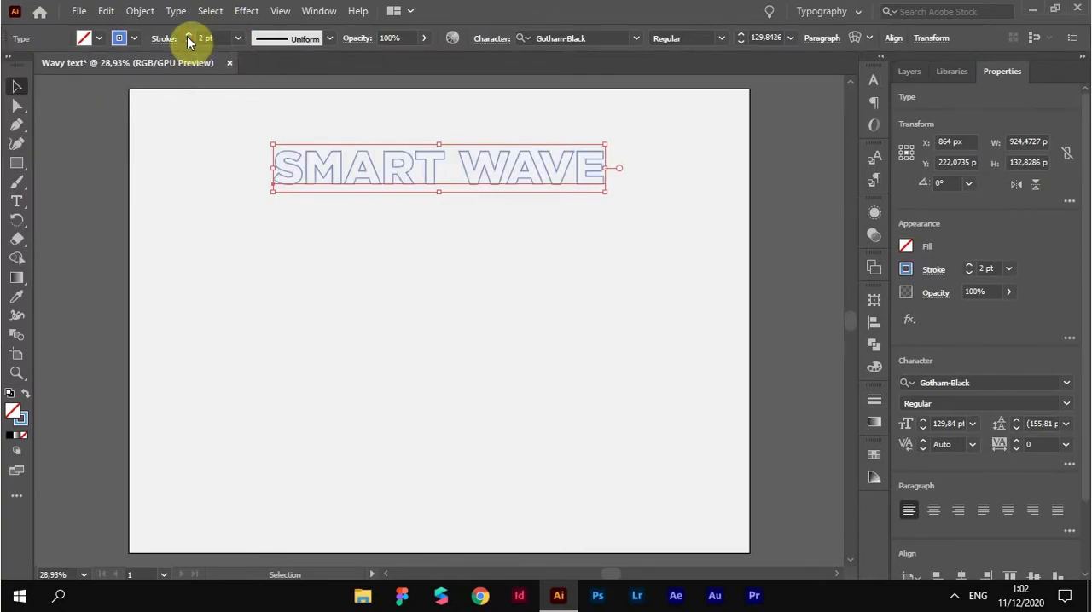
{"action": "left_click", "coordinate": [187, 36]}
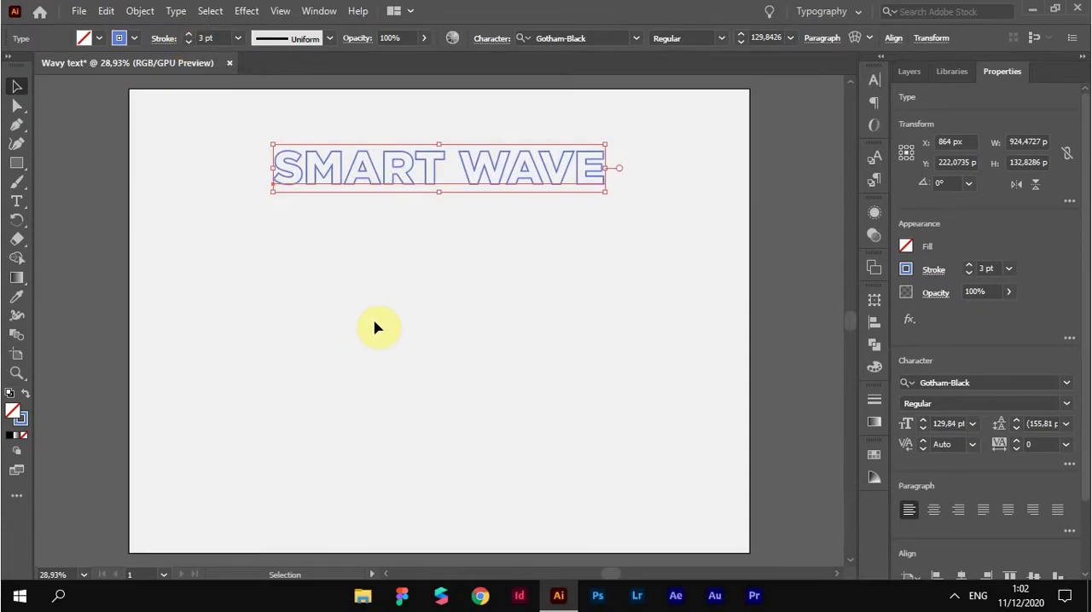
Apply a Transform effect to the SMART WAVE text with 5 copies and a vertical move of 100 px
{"action": "left_click", "coordinate": [247, 12]}
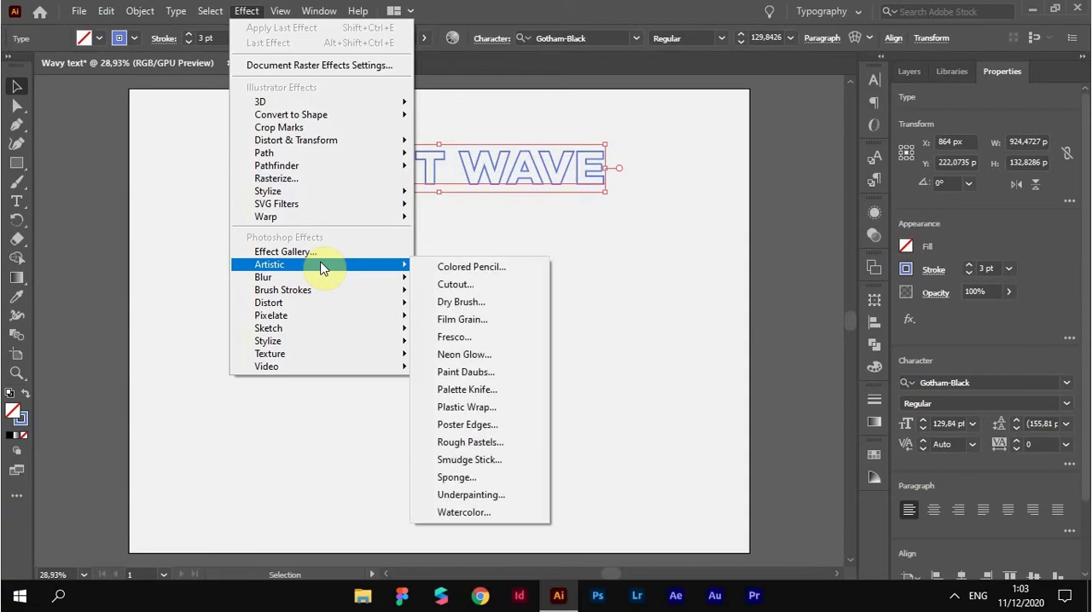
{"action": "mouse_move", "coordinate": [345, 146]}
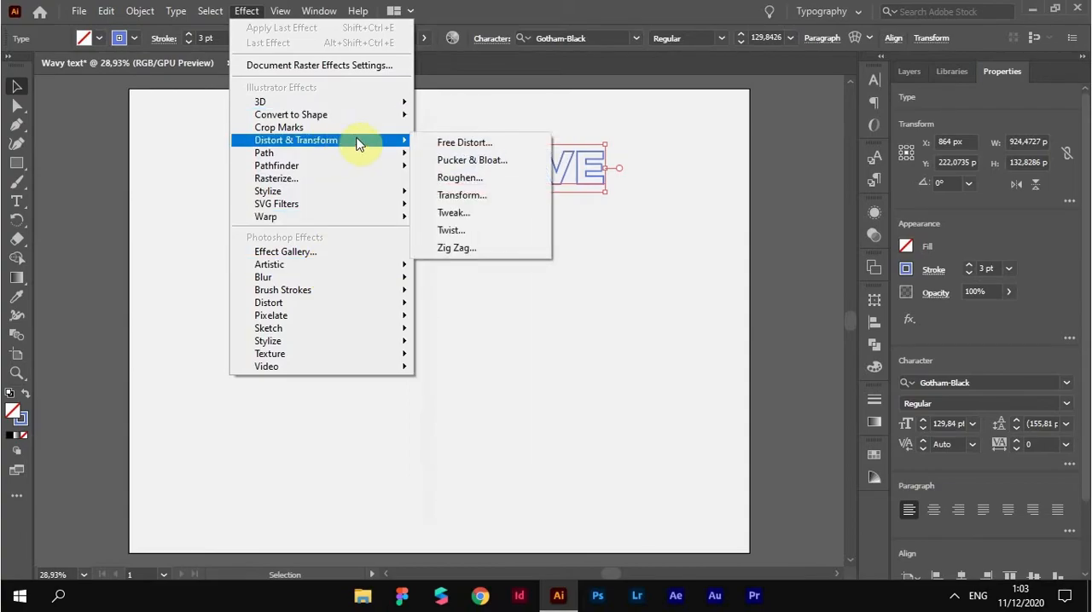
{"action": "left_click", "coordinate": [454, 196]}
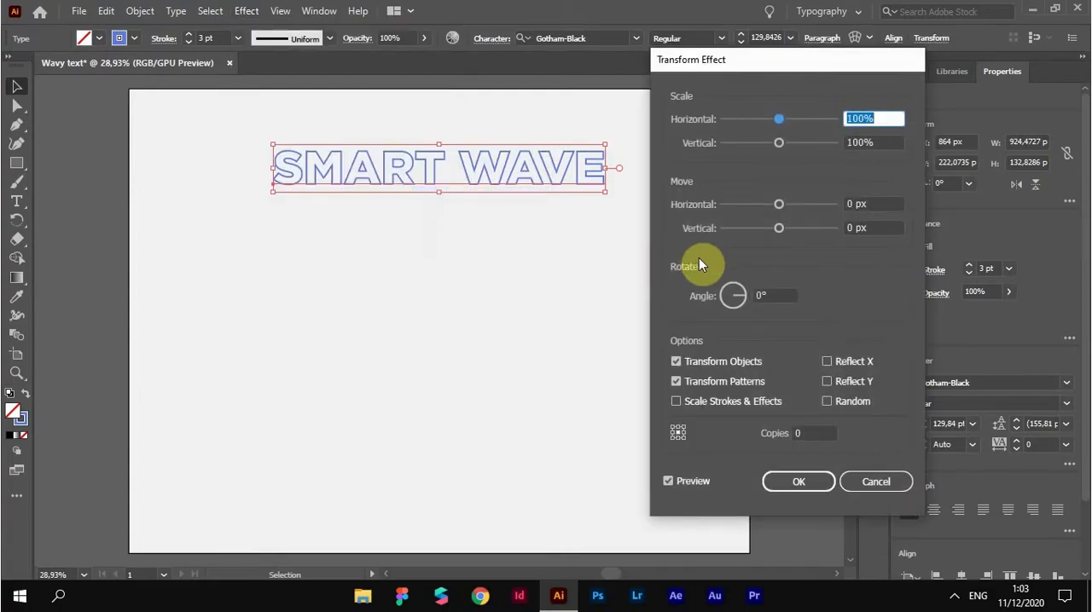
{"action": "left_click", "coordinate": [700, 483]}
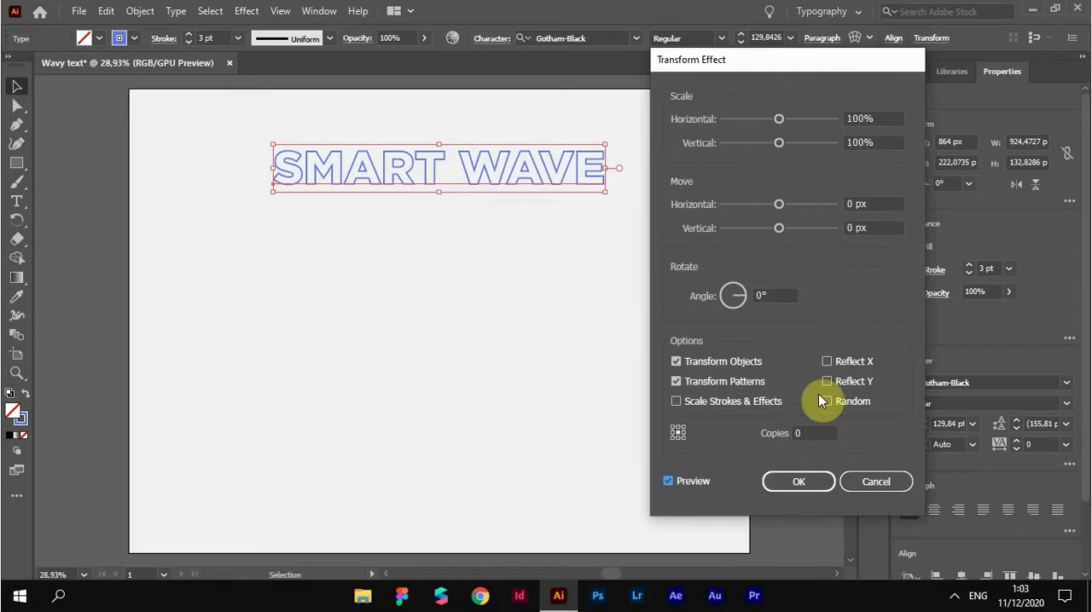
{"action": "double_click", "coordinate": [811, 437]}
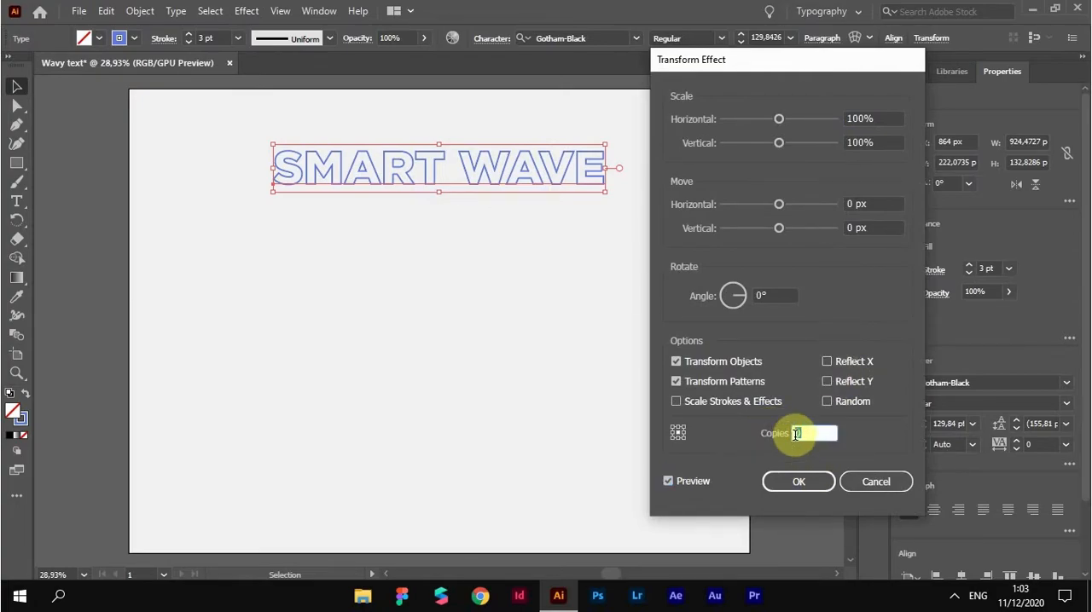
{"action": "type", "text": "5"}
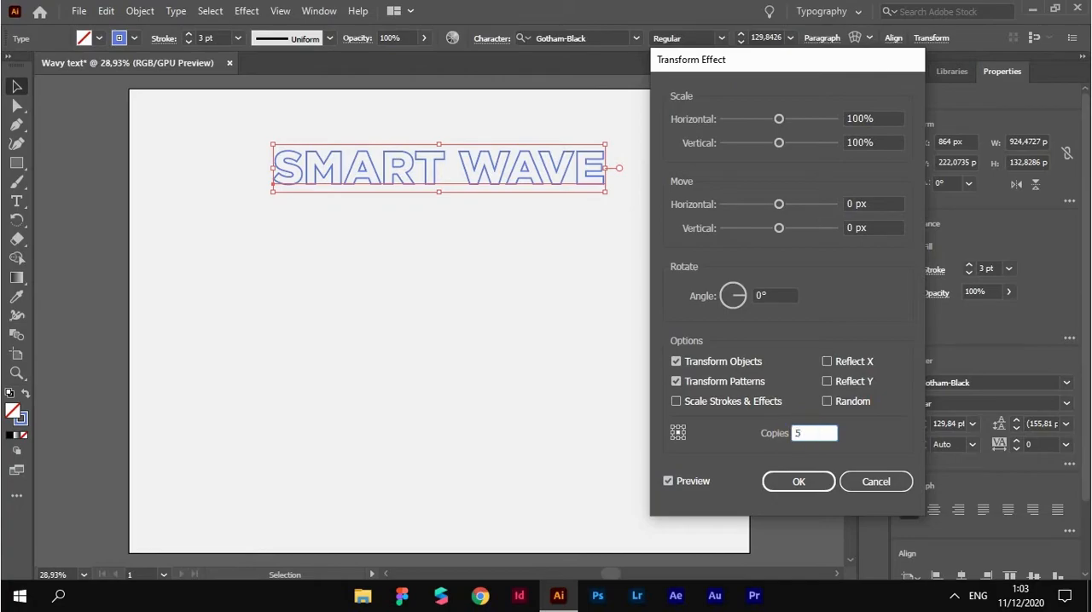
{"action": "left_click", "coordinate": [888, 227]}
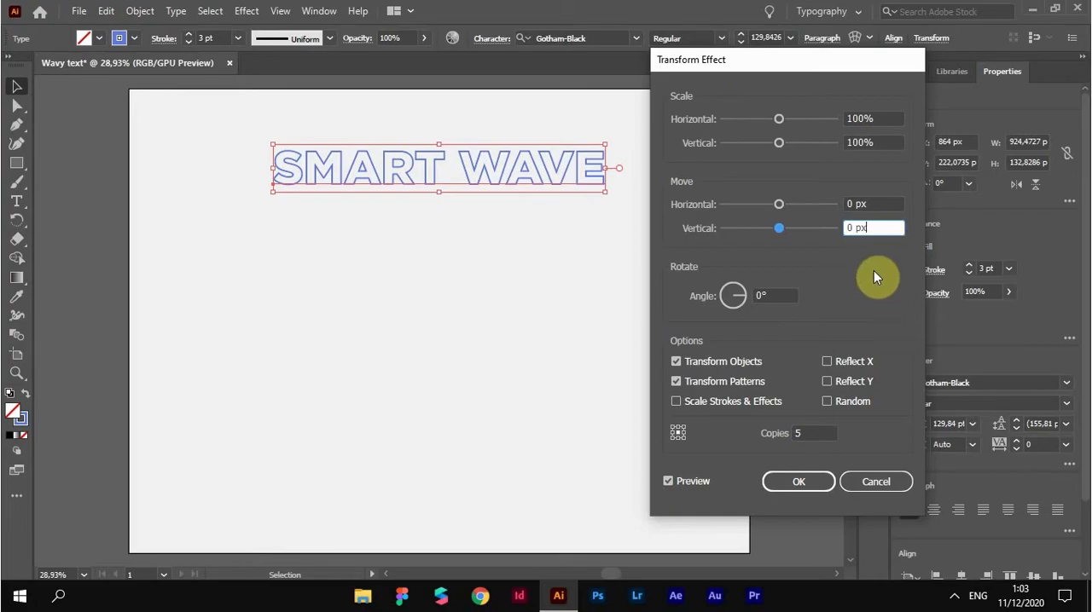
{"action": "left_click_drag", "start_coordinate": [777, 228], "coordinate": [835, 229]}
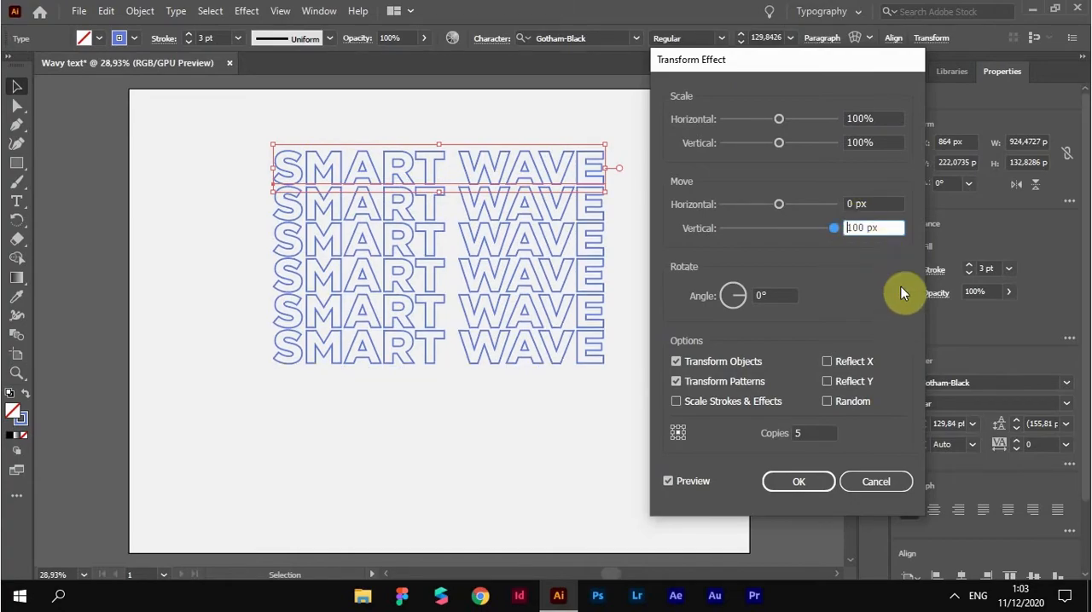
{"action": "left_click", "coordinate": [895, 230]}
{"action": "left_click", "coordinate": [793, 481]}
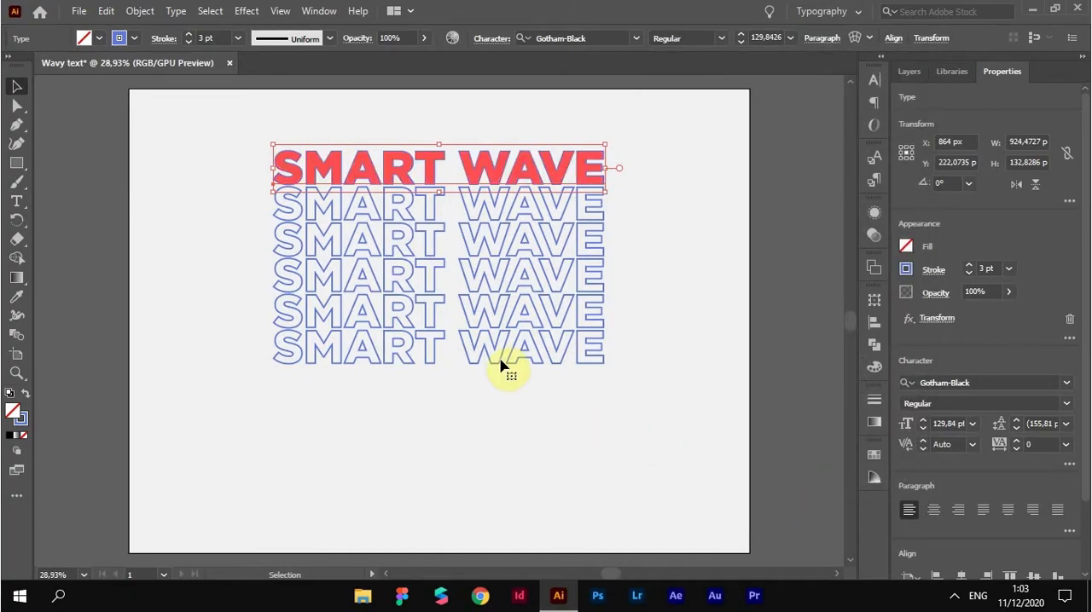
Distort the repeated text with a warp envelope in the Wave style, horizontal, with a 50% bend
{"action": "left_click", "coordinate": [143, 12]}
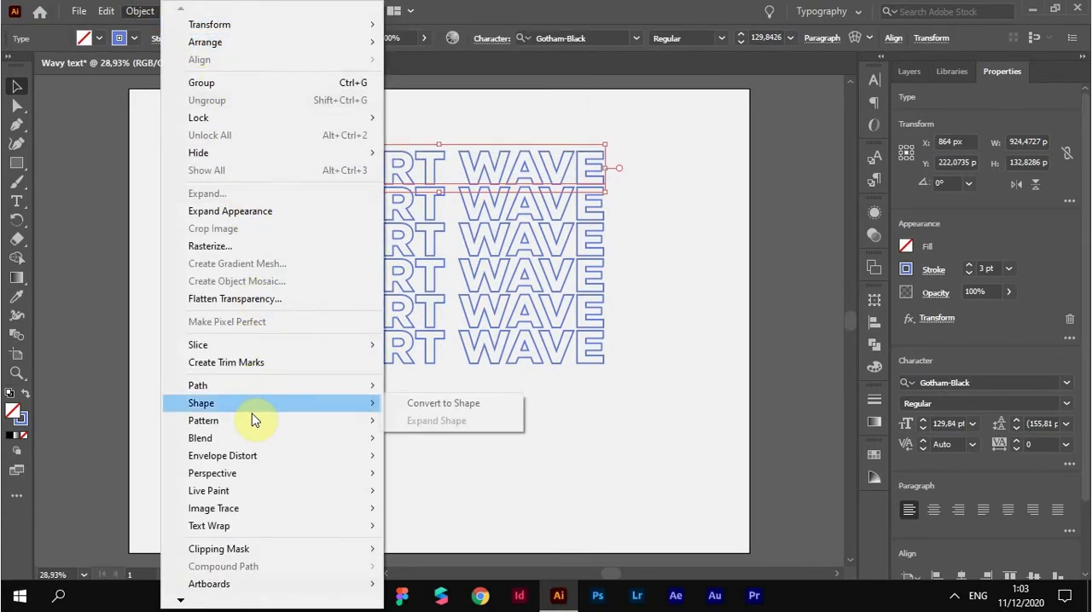
{"action": "mouse_move", "coordinate": [261, 456]}
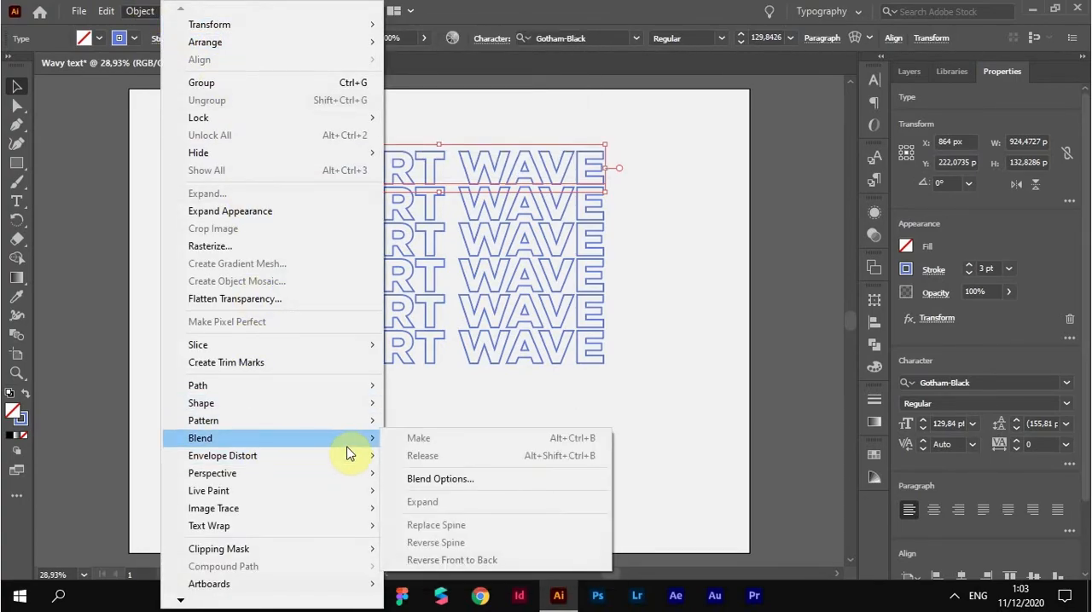
{"action": "left_click", "coordinate": [401, 456]}
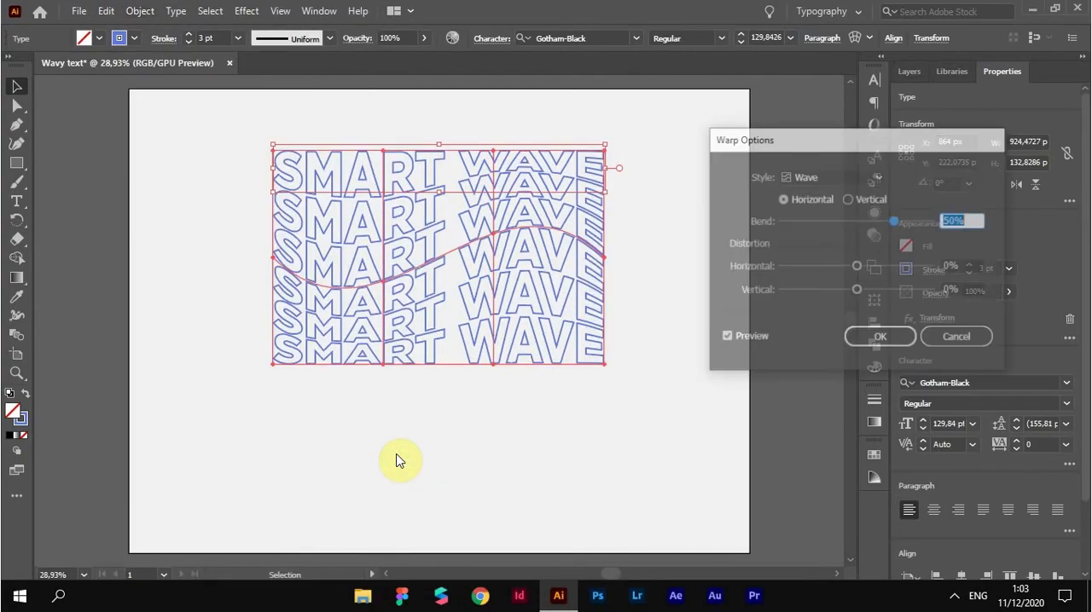
{"action": "left_click", "coordinate": [866, 173]}
{"action": "left_click", "coordinate": [866, 173]}
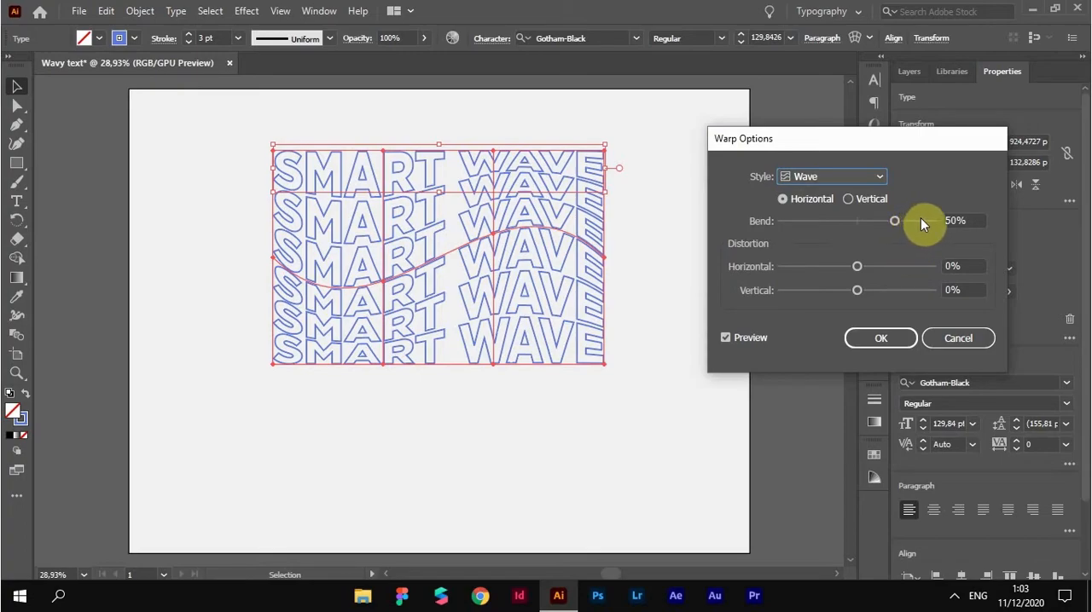
{"action": "double_click", "coordinate": [952, 220]}
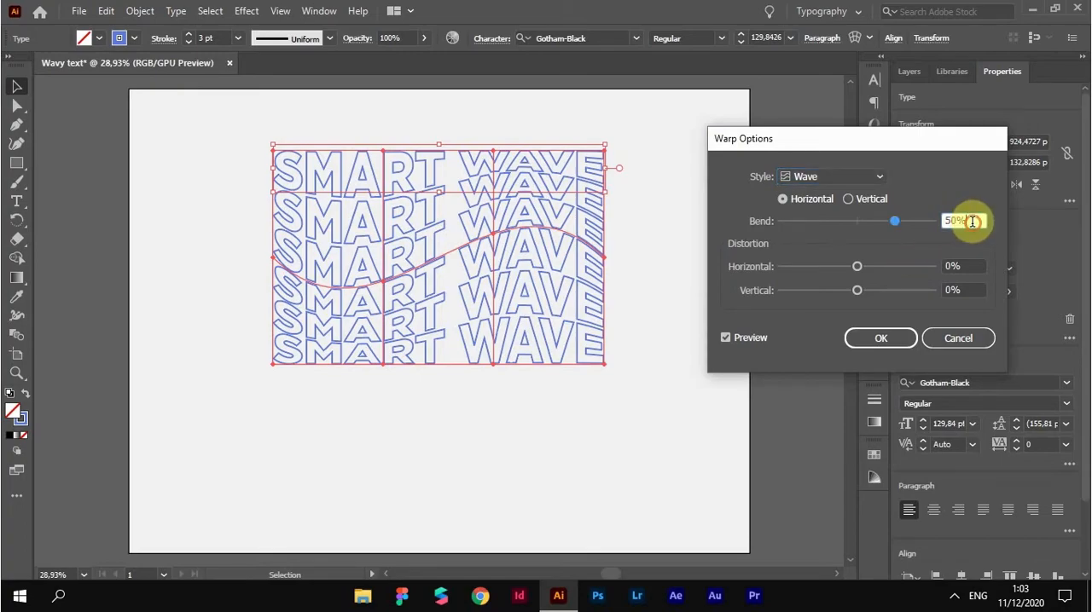
{"action": "left_click", "coordinate": [883, 339]}
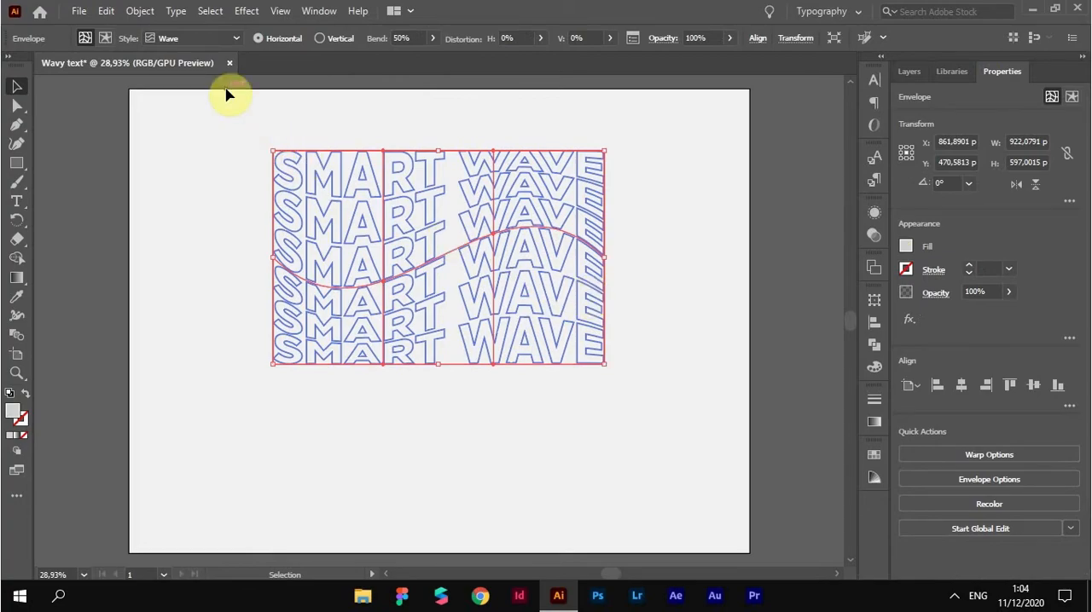
Expand the warped SMART WAVE text into editable outlines and ungroup the result
{"action": "left_click", "coordinate": [141, 11]}
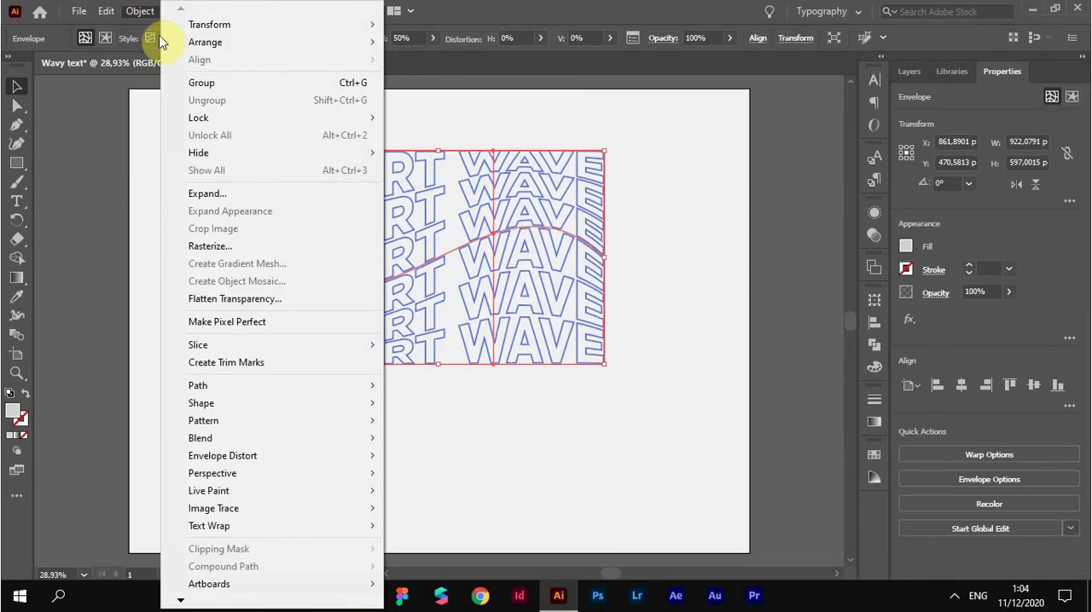
{"action": "left_click", "coordinate": [207, 194]}
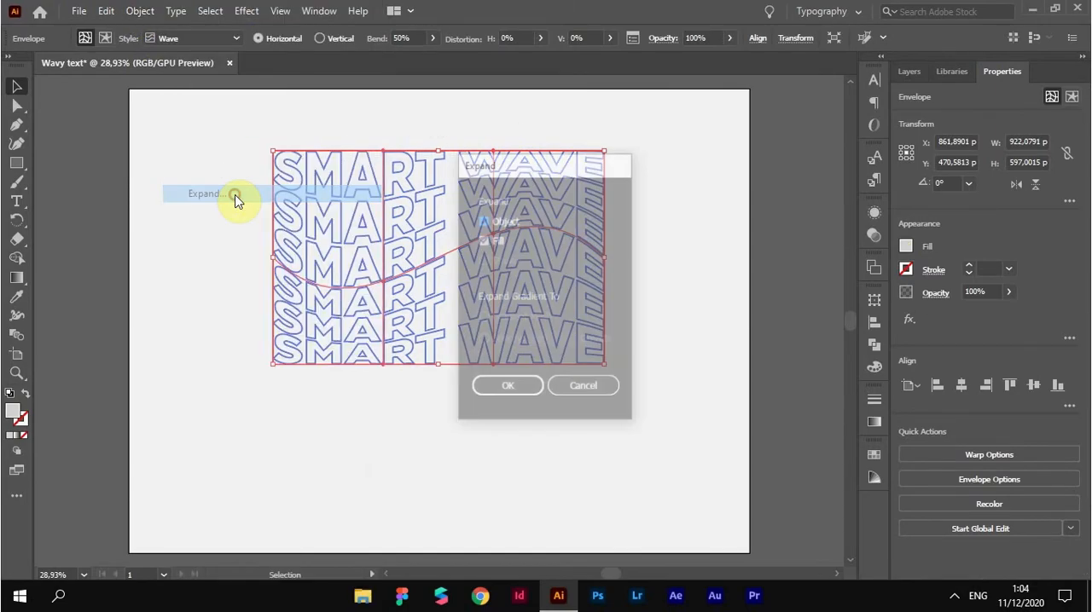
{"action": "left_click", "coordinate": [504, 389]}
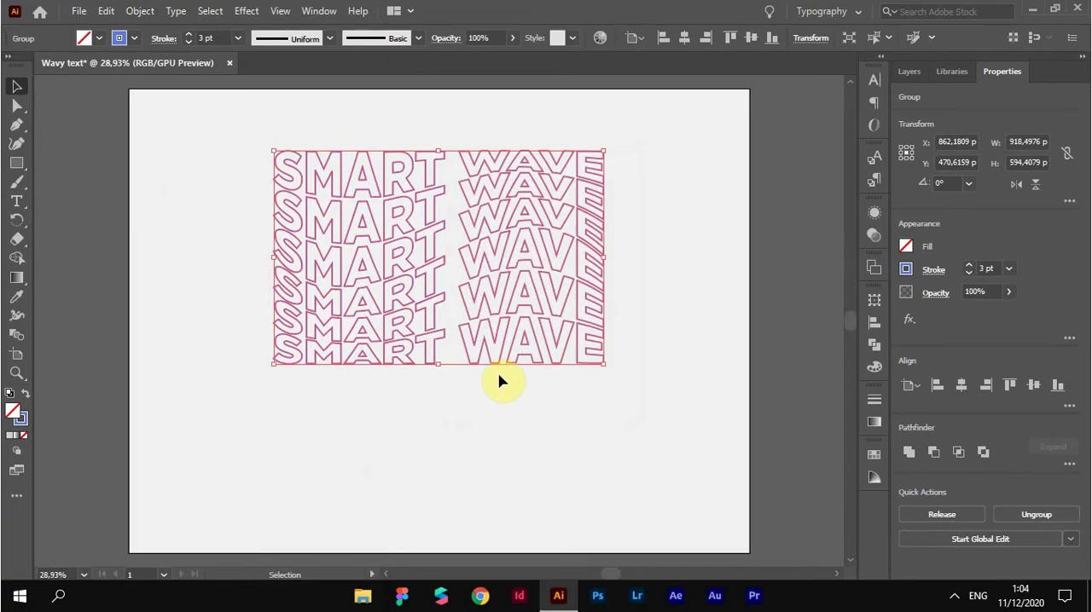
{"action": "right_click", "coordinate": [505, 254]}
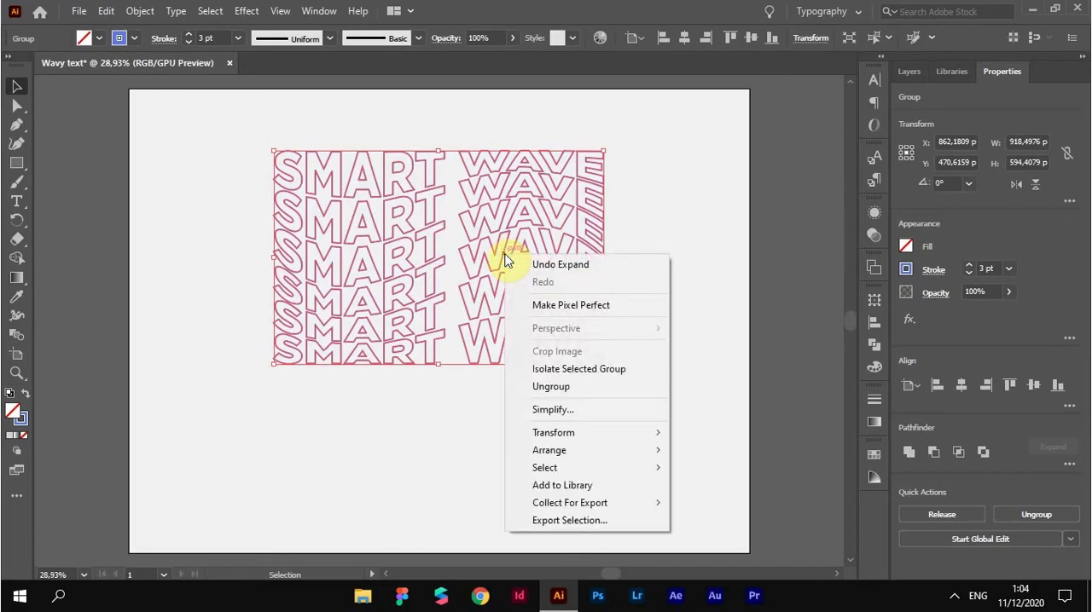
{"action": "left_click", "coordinate": [547, 388]}
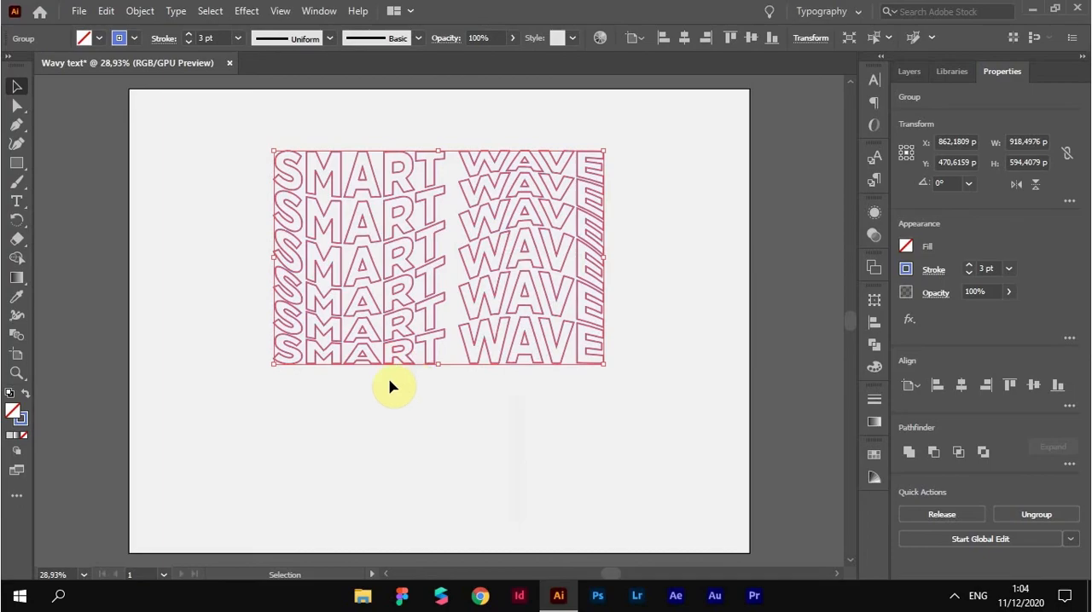
Isolate the text group and swap fill and stroke on the first SMART WAVE line to make it solid blue, leaving isolation mode
{"action": "double_click", "coordinate": [367, 162]}
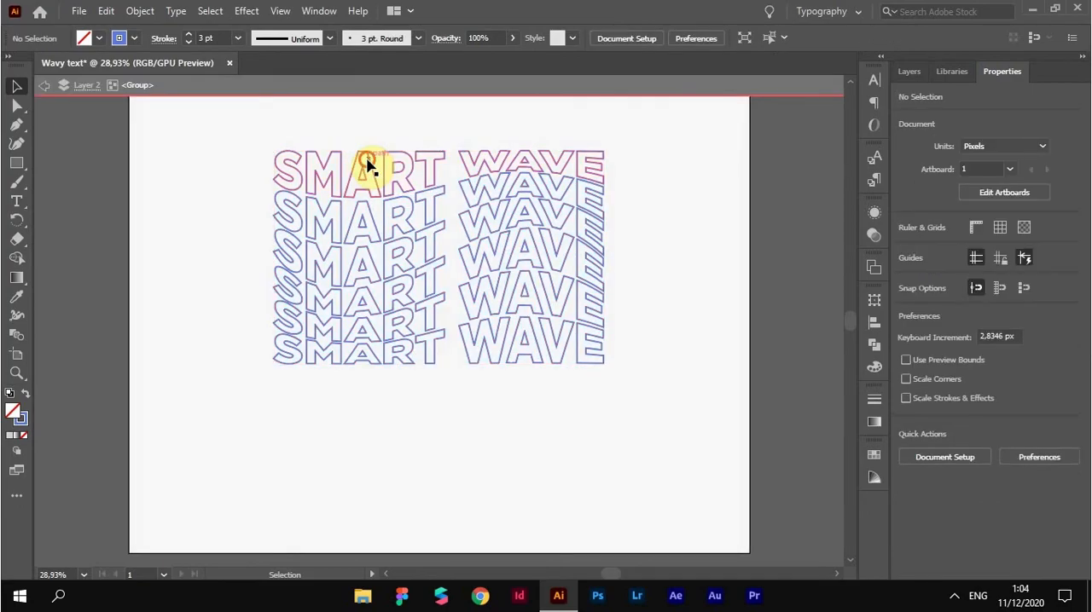
{"action": "left_click", "coordinate": [367, 162]}
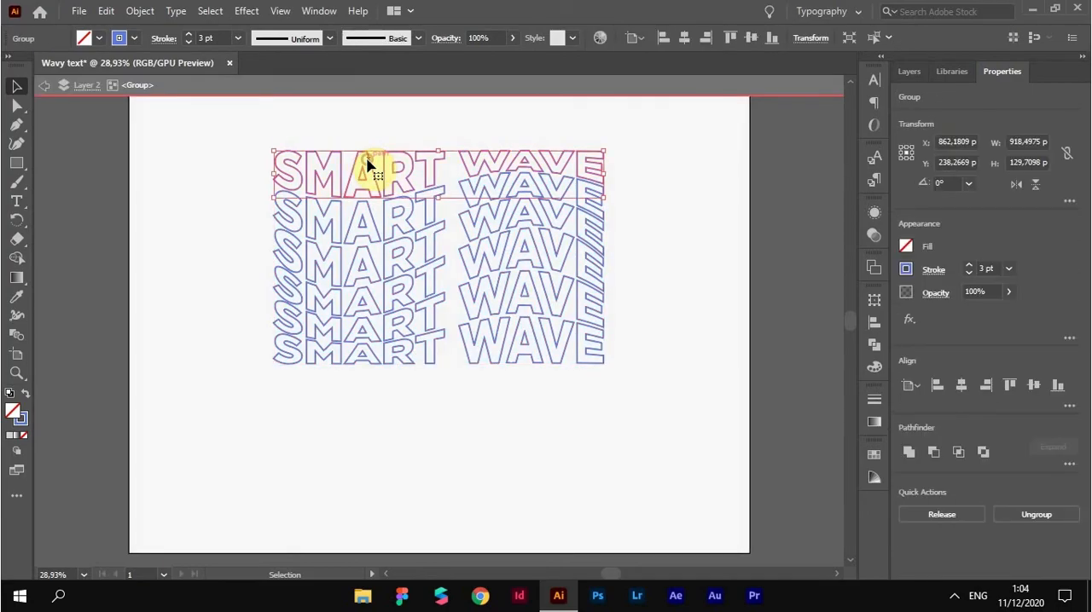
{"action": "left_click", "coordinate": [25, 398]}
{"action": "left_click", "coordinate": [183, 235]}
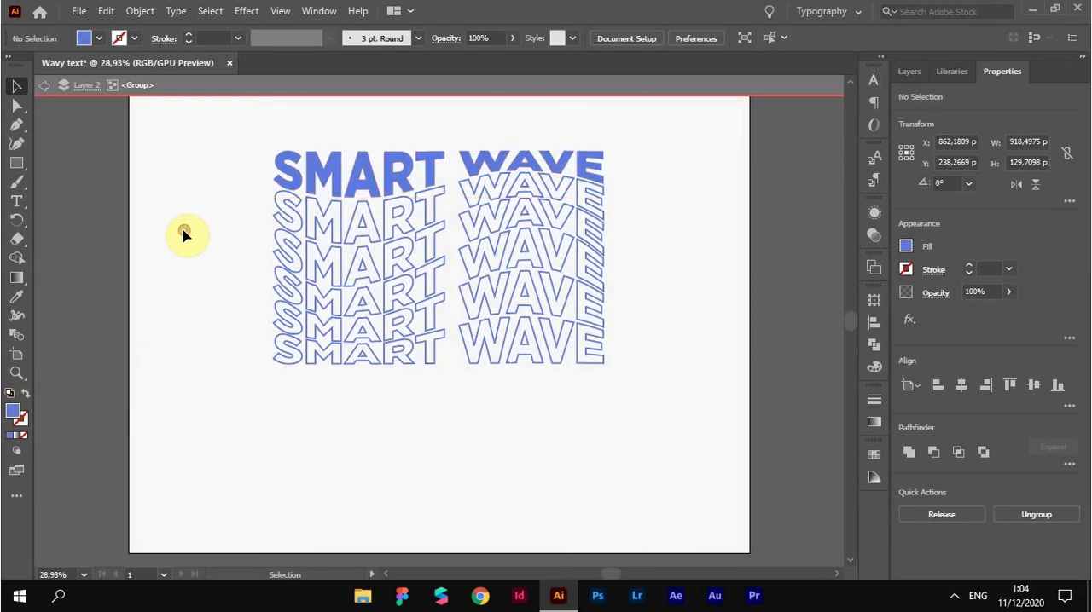
{"action": "double_click", "coordinate": [183, 234]}
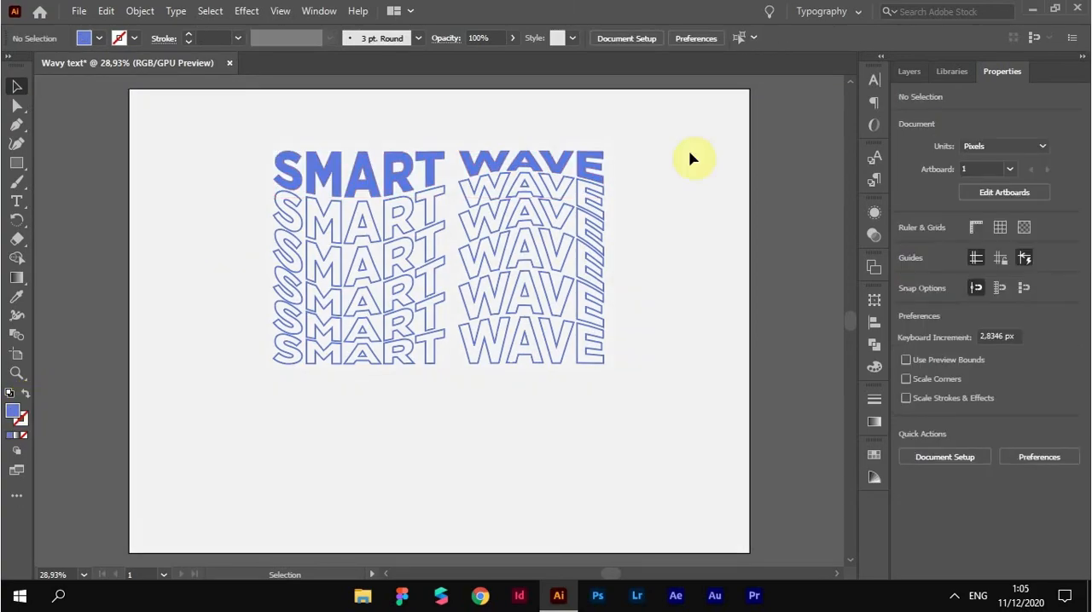